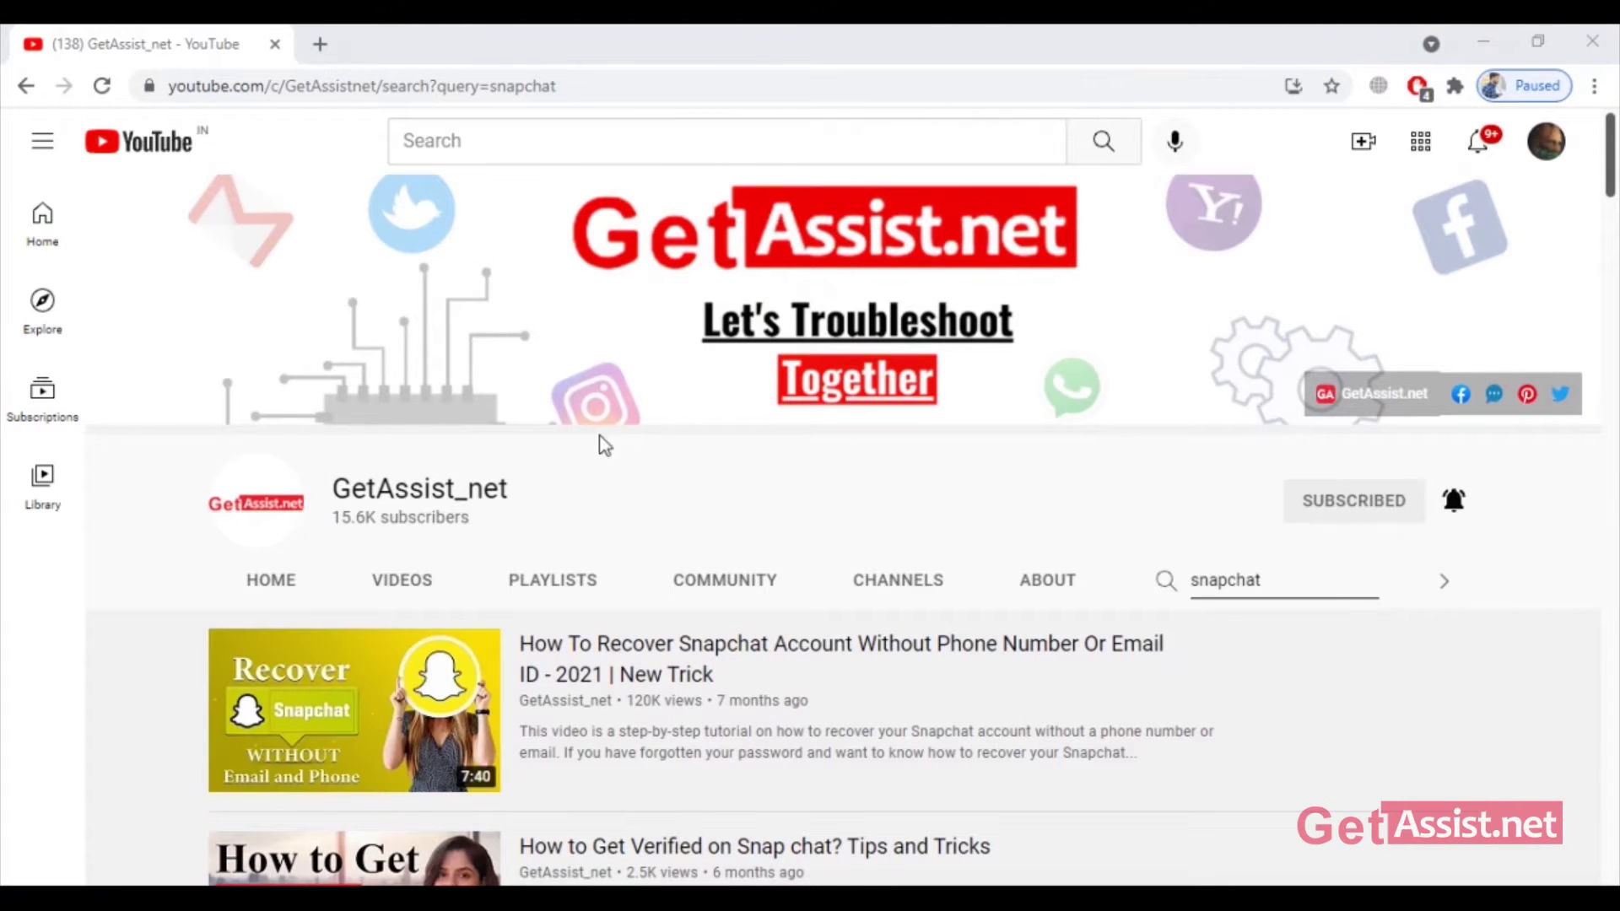
pyautogui.scroll(-2, 1355, 762)
pyautogui.scroll(-3, 1355, 764)
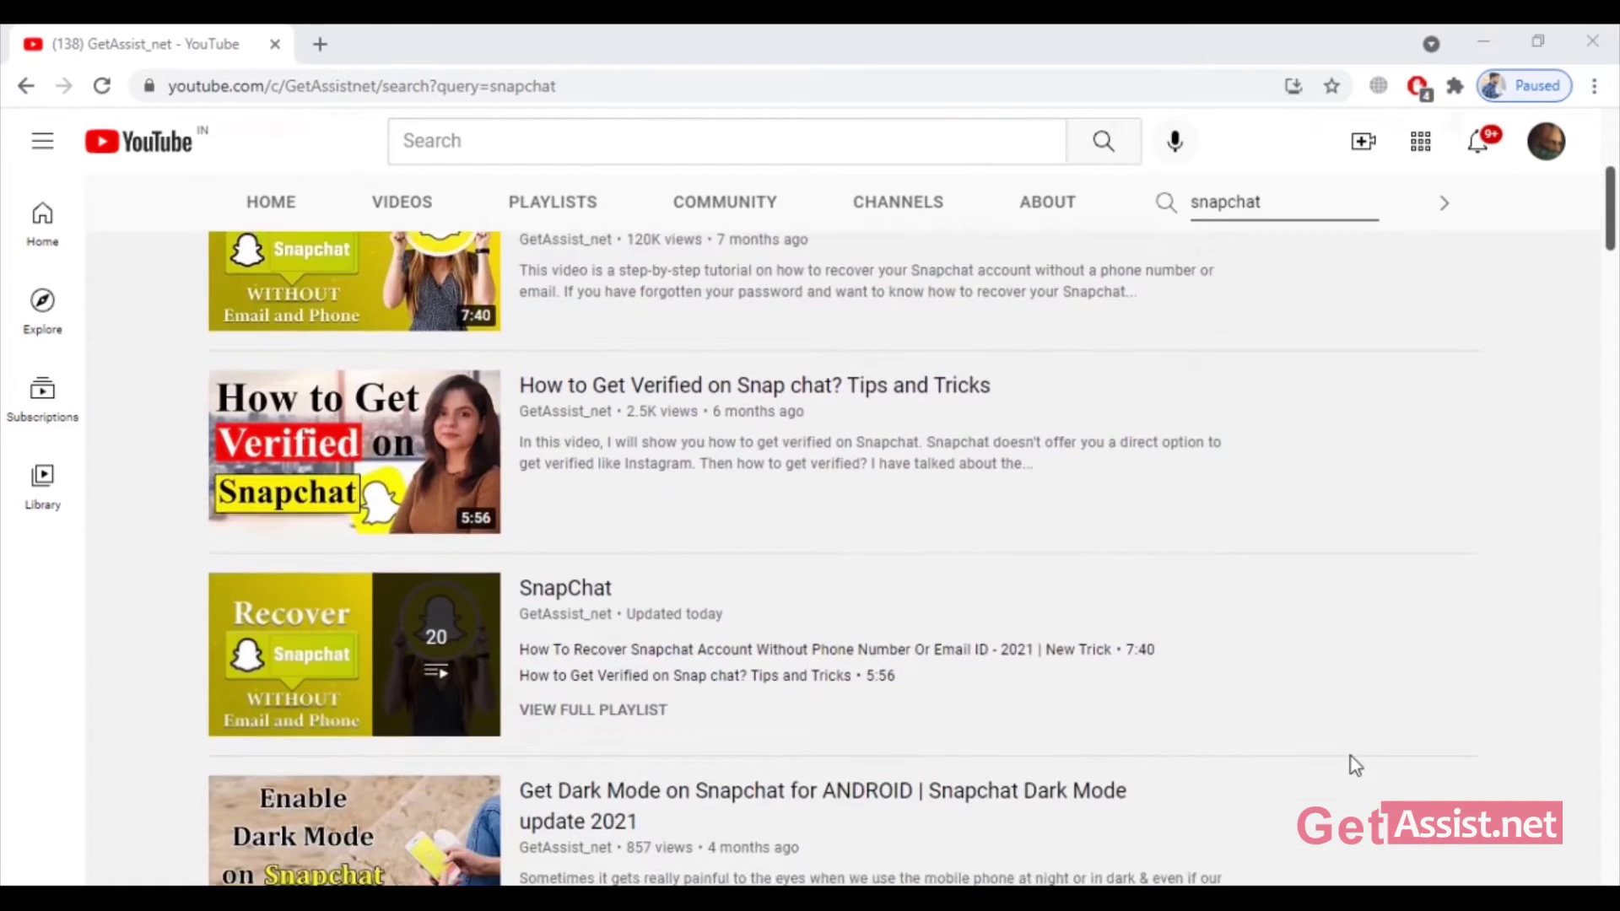
pyautogui.scroll(-1, 1351, 756)
pyautogui.scroll(-1, 1350, 756)
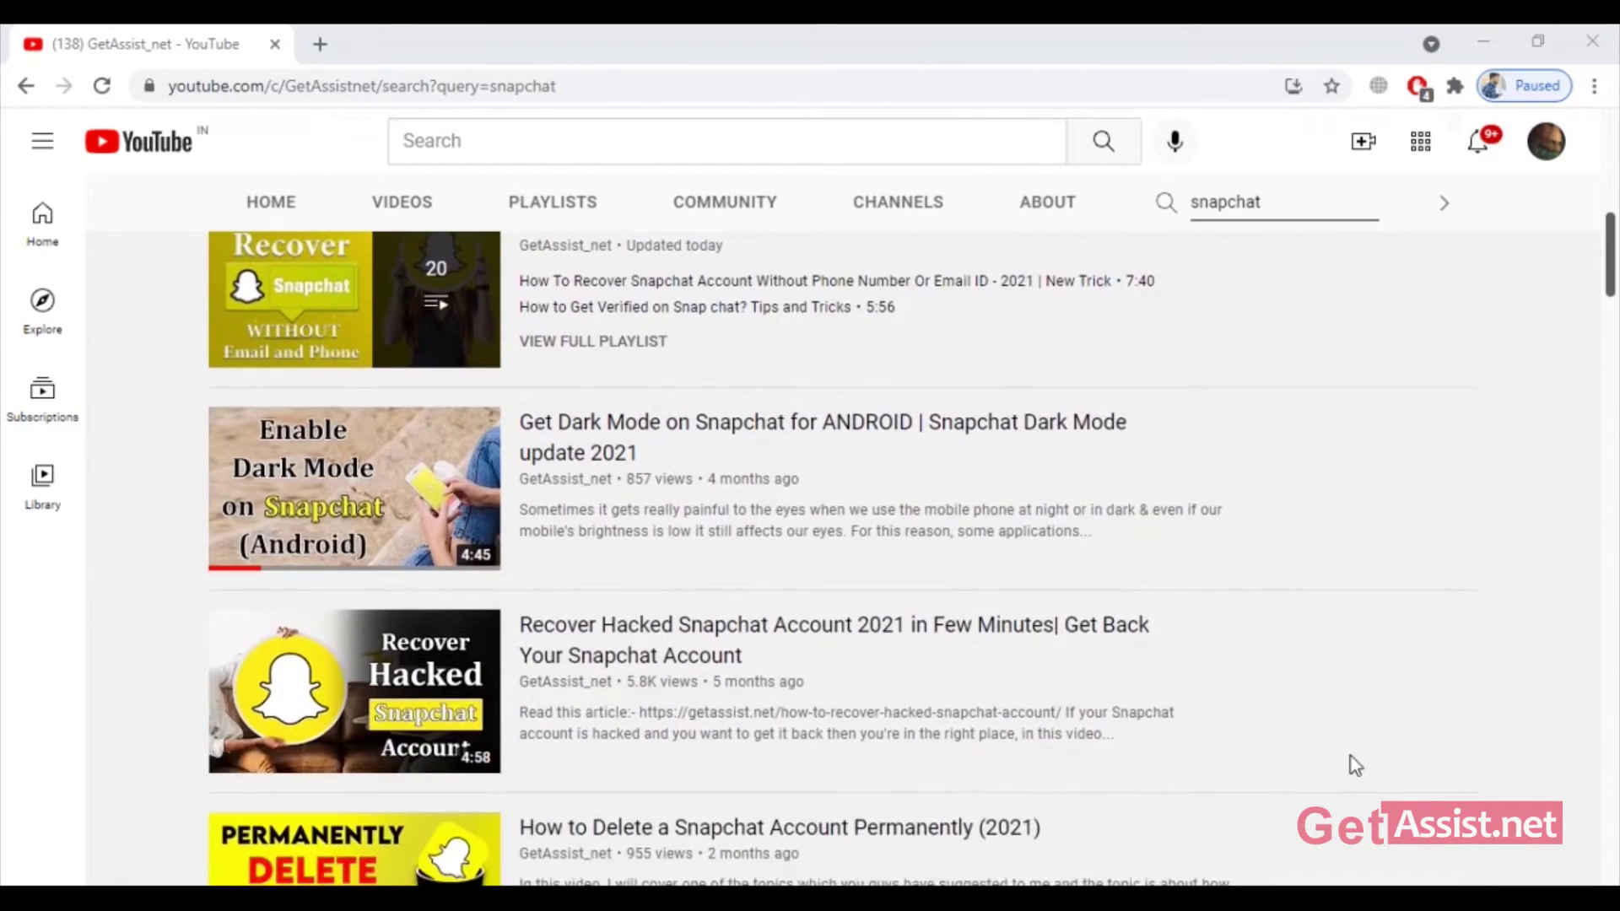
pyautogui.scroll(-1, 1351, 755)
pyautogui.scroll(-1, 1350, 756)
pyautogui.scroll(-1, 1351, 764)
pyautogui.scroll(-1, 1351, 765)
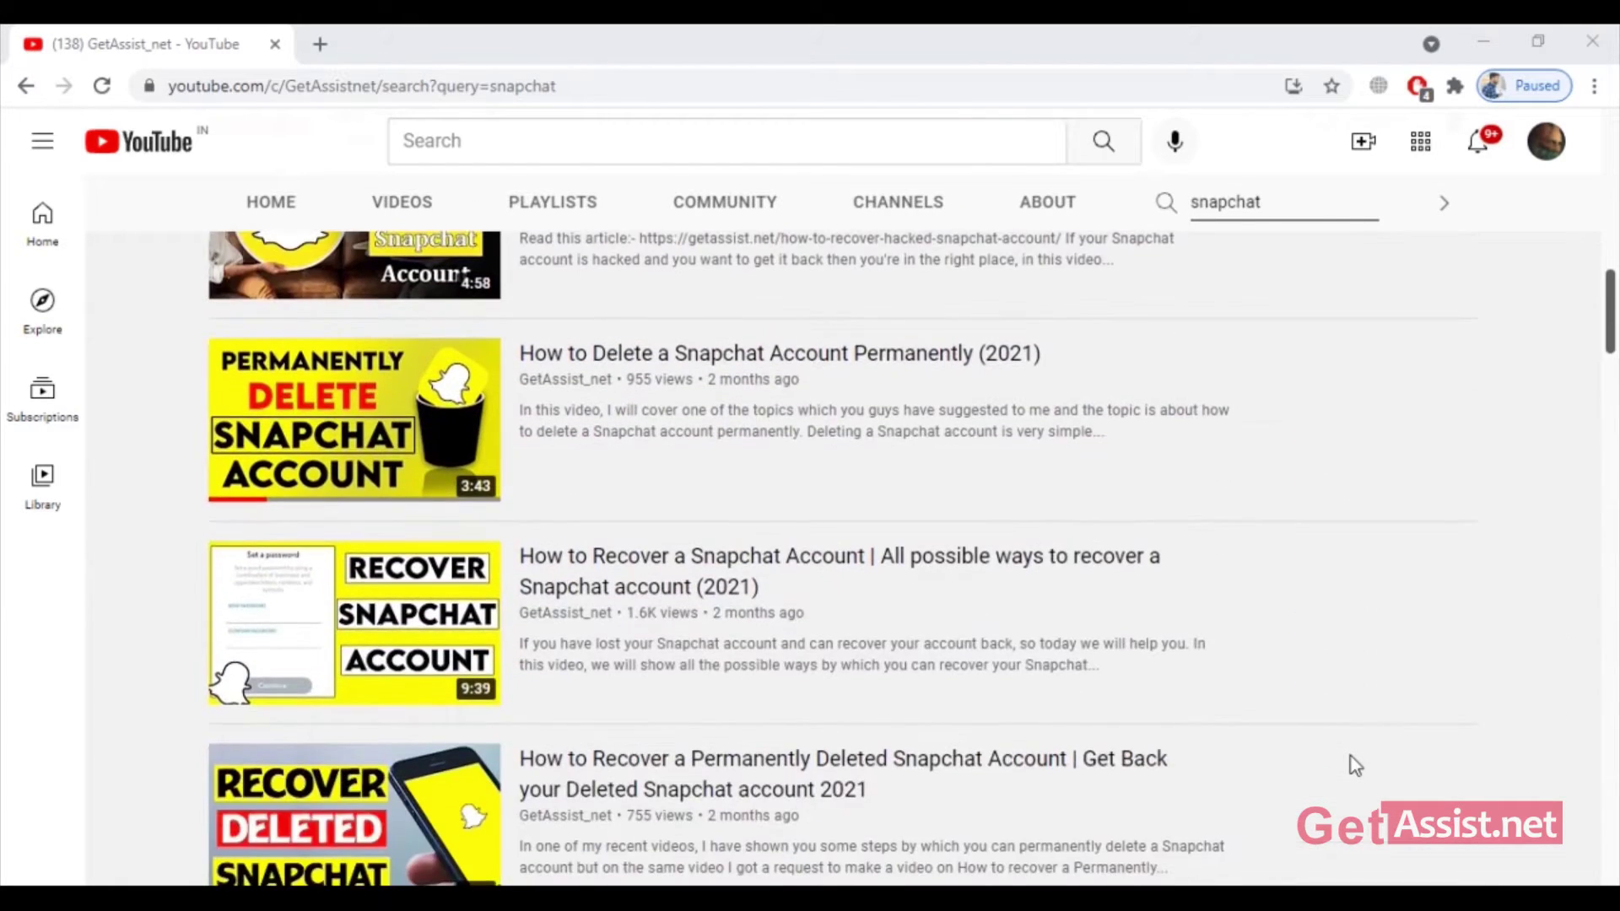
pyautogui.scroll(-1, 1351, 764)
pyautogui.scroll(-1, 1351, 764)
pyautogui.scroll(-1, 1351, 765)
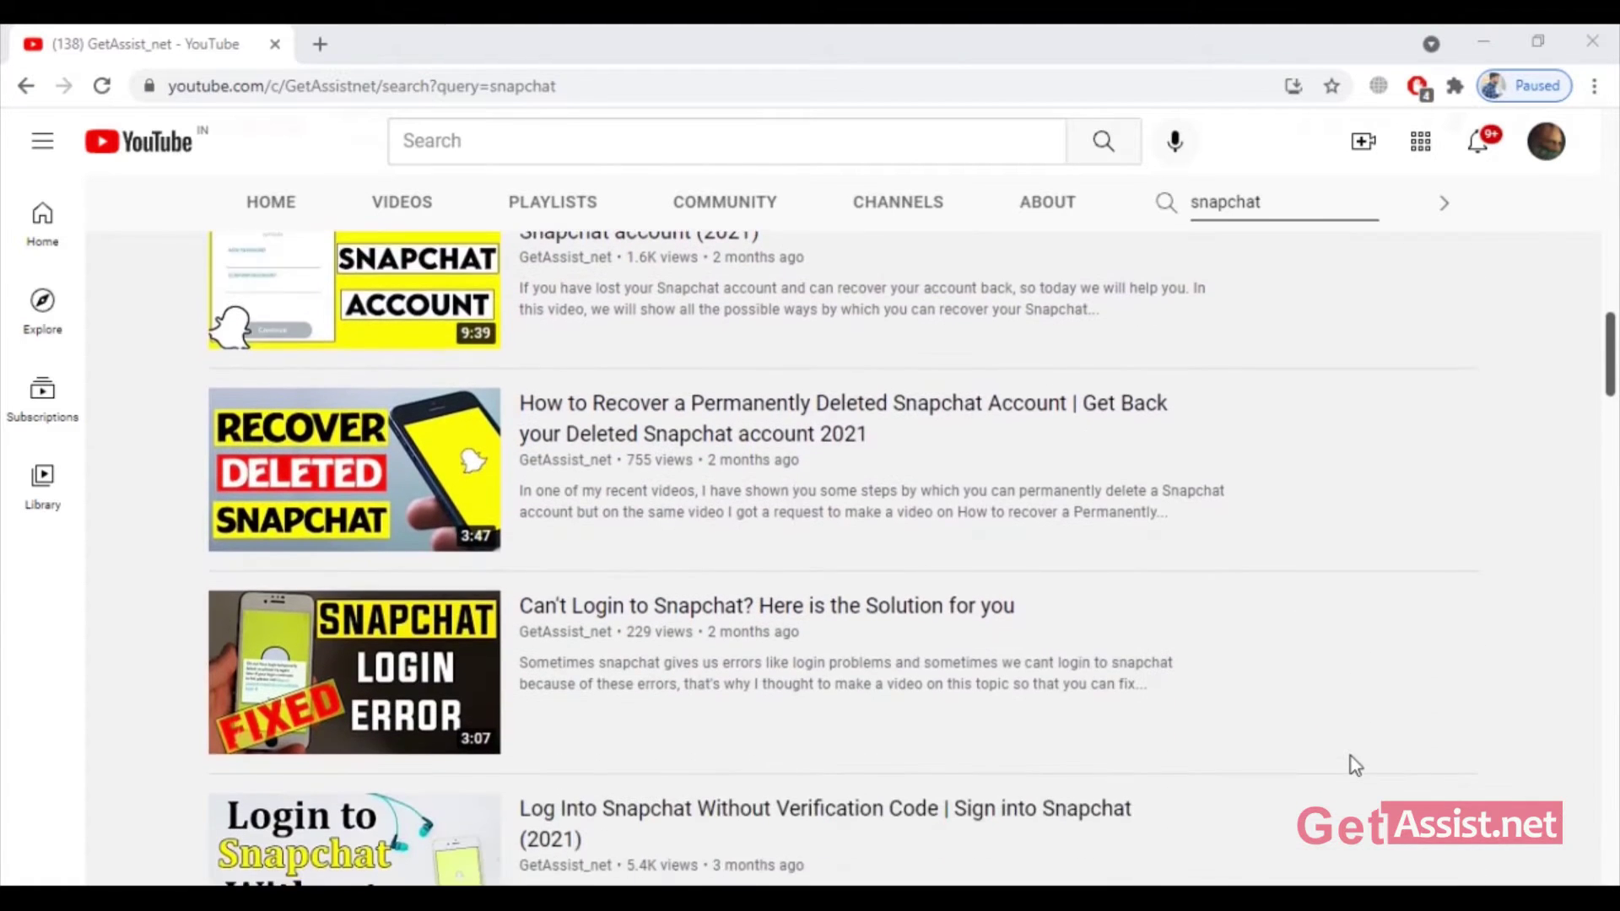
pyautogui.scroll(-1, 1351, 764)
pyautogui.scroll(-1, 1341, 761)
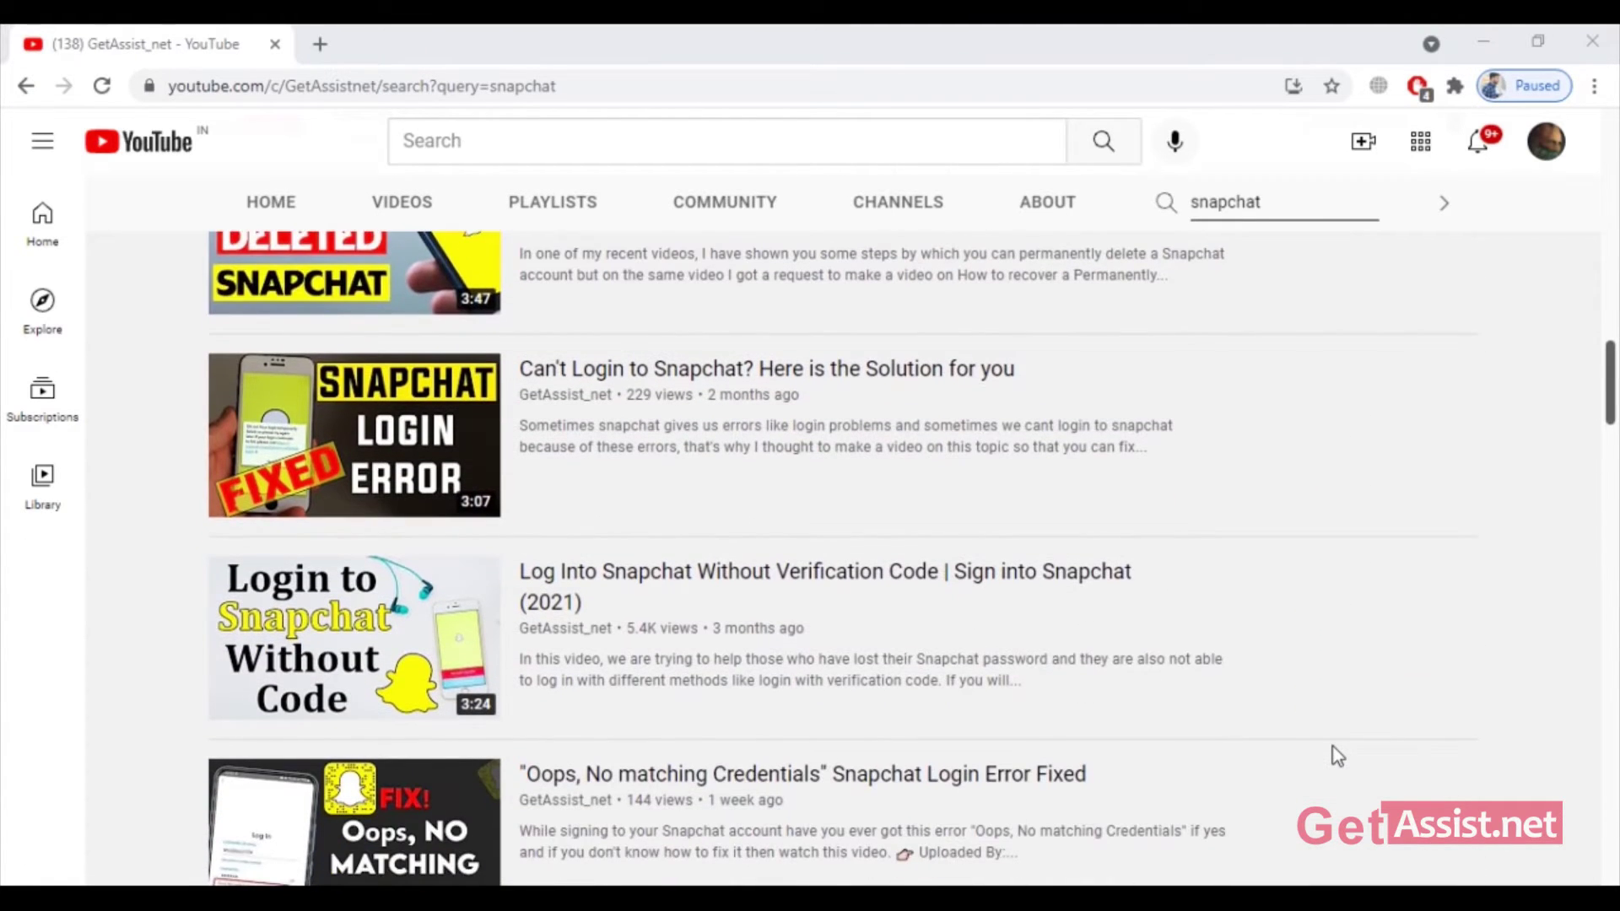
pyautogui.scroll(-1, 1332, 756)
pyautogui.scroll(-2, 1333, 756)
pyautogui.scroll(-1, 1334, 750)
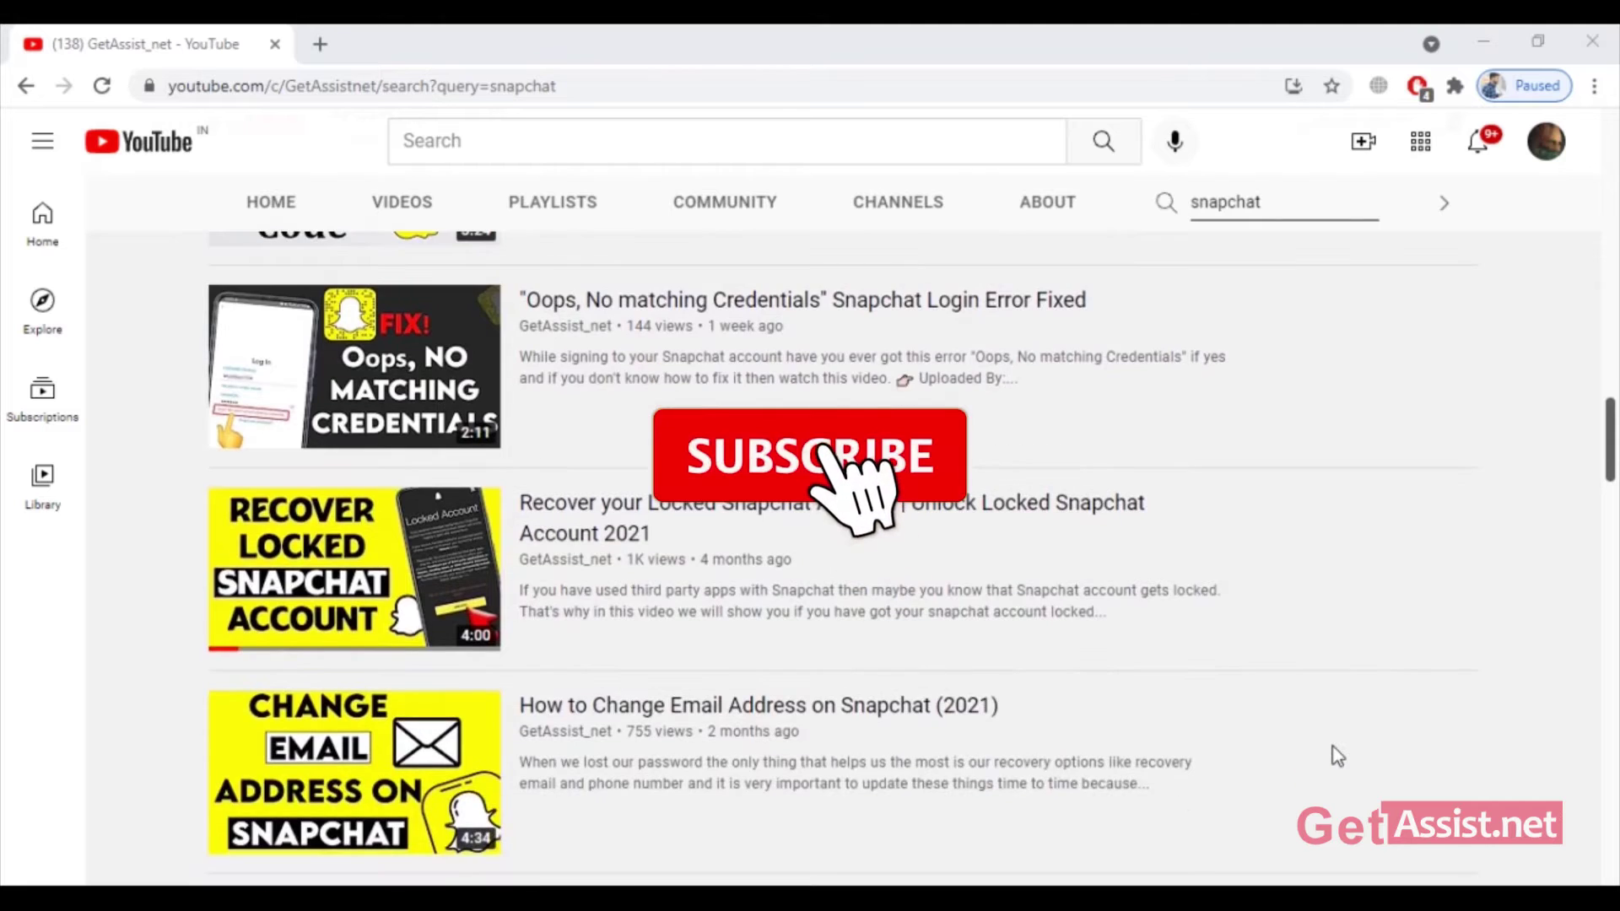
pyautogui.scroll(-1, 1334, 750)
pyautogui.scroll(-2, 1333, 751)
pyautogui.scroll(-1, 1333, 756)
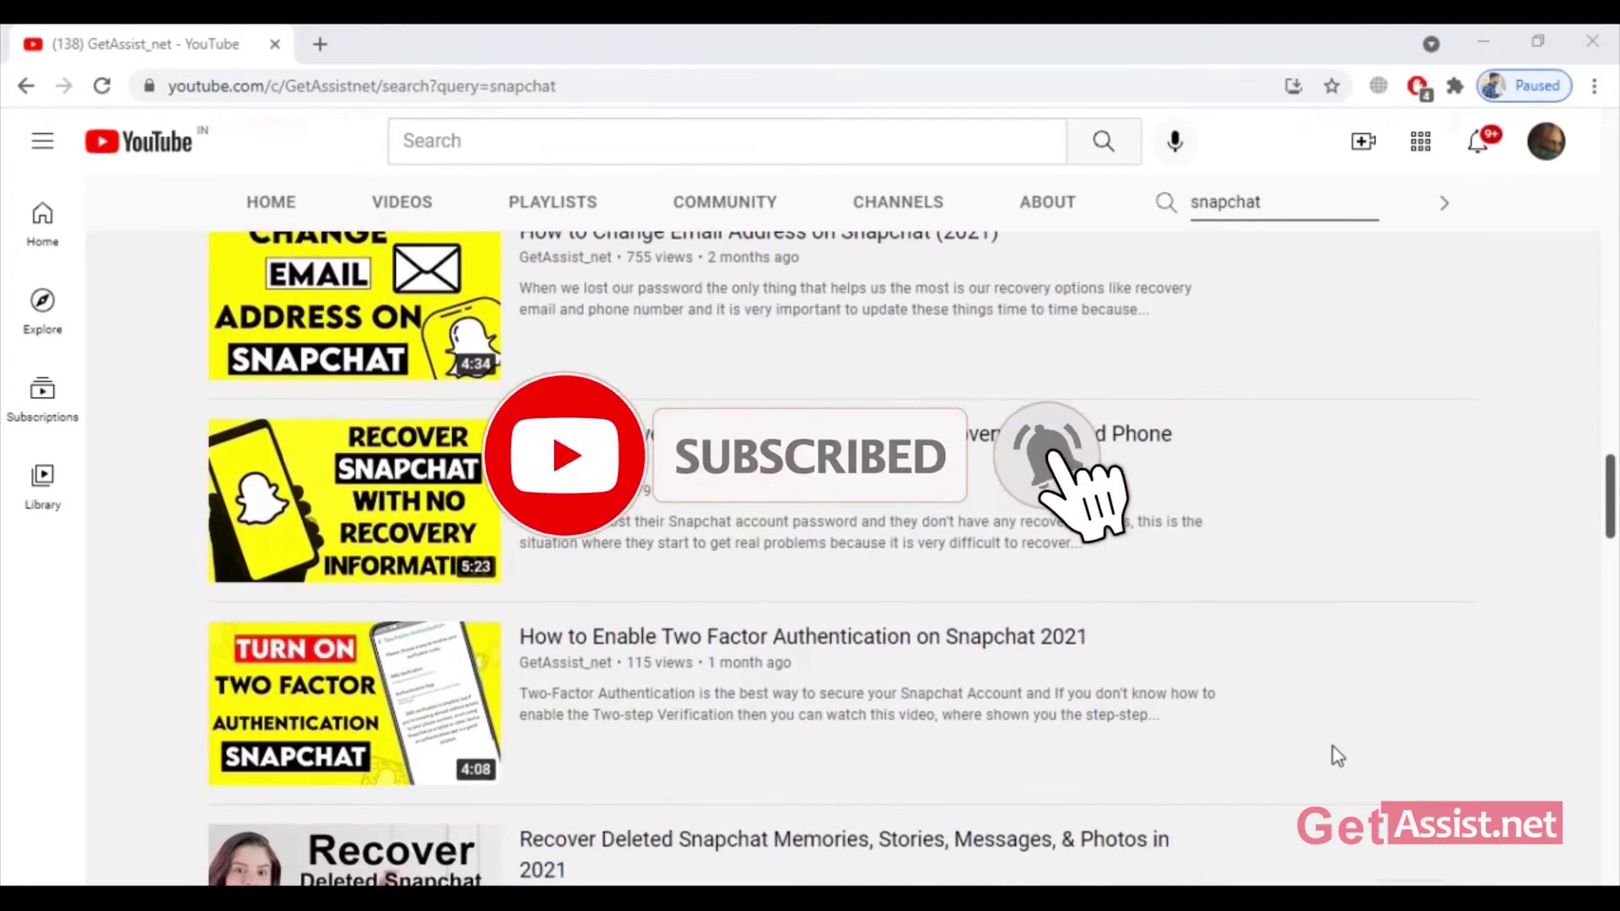
pyautogui.scroll(-1, 1333, 756)
pyautogui.scroll(-2, 1332, 756)
pyautogui.scroll(-1, 1333, 756)
pyautogui.scroll(-1, 1334, 756)
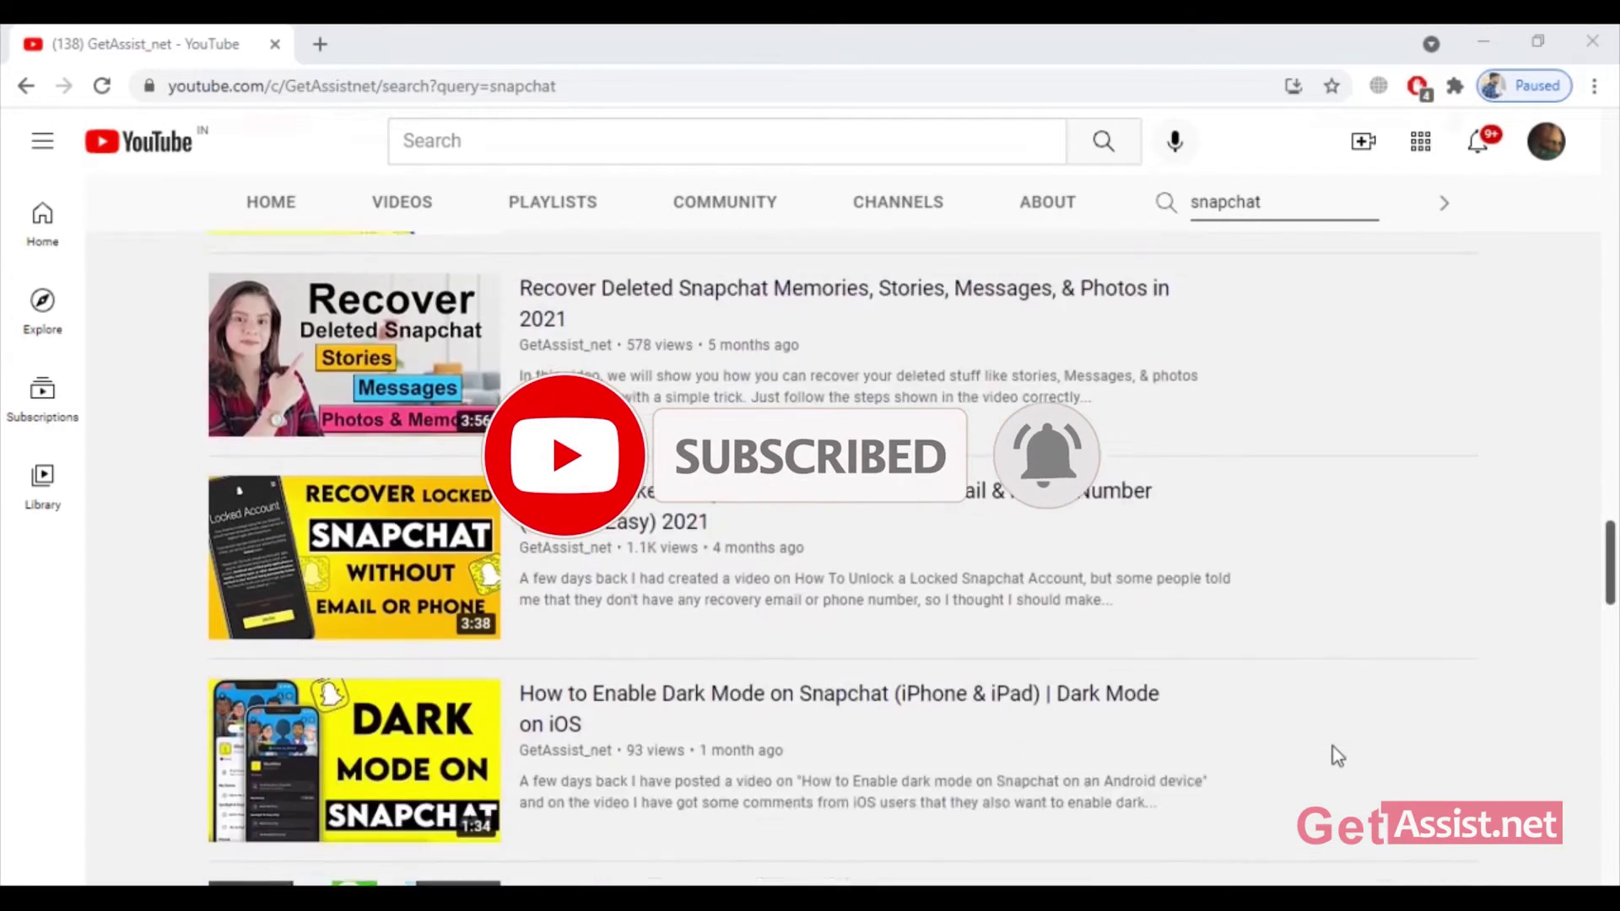
pyautogui.scroll(-1, 1333, 756)
pyautogui.scroll(-1, 1333, 755)
pyautogui.scroll(-1, 1333, 756)
pyautogui.scroll(-2, 1336, 756)
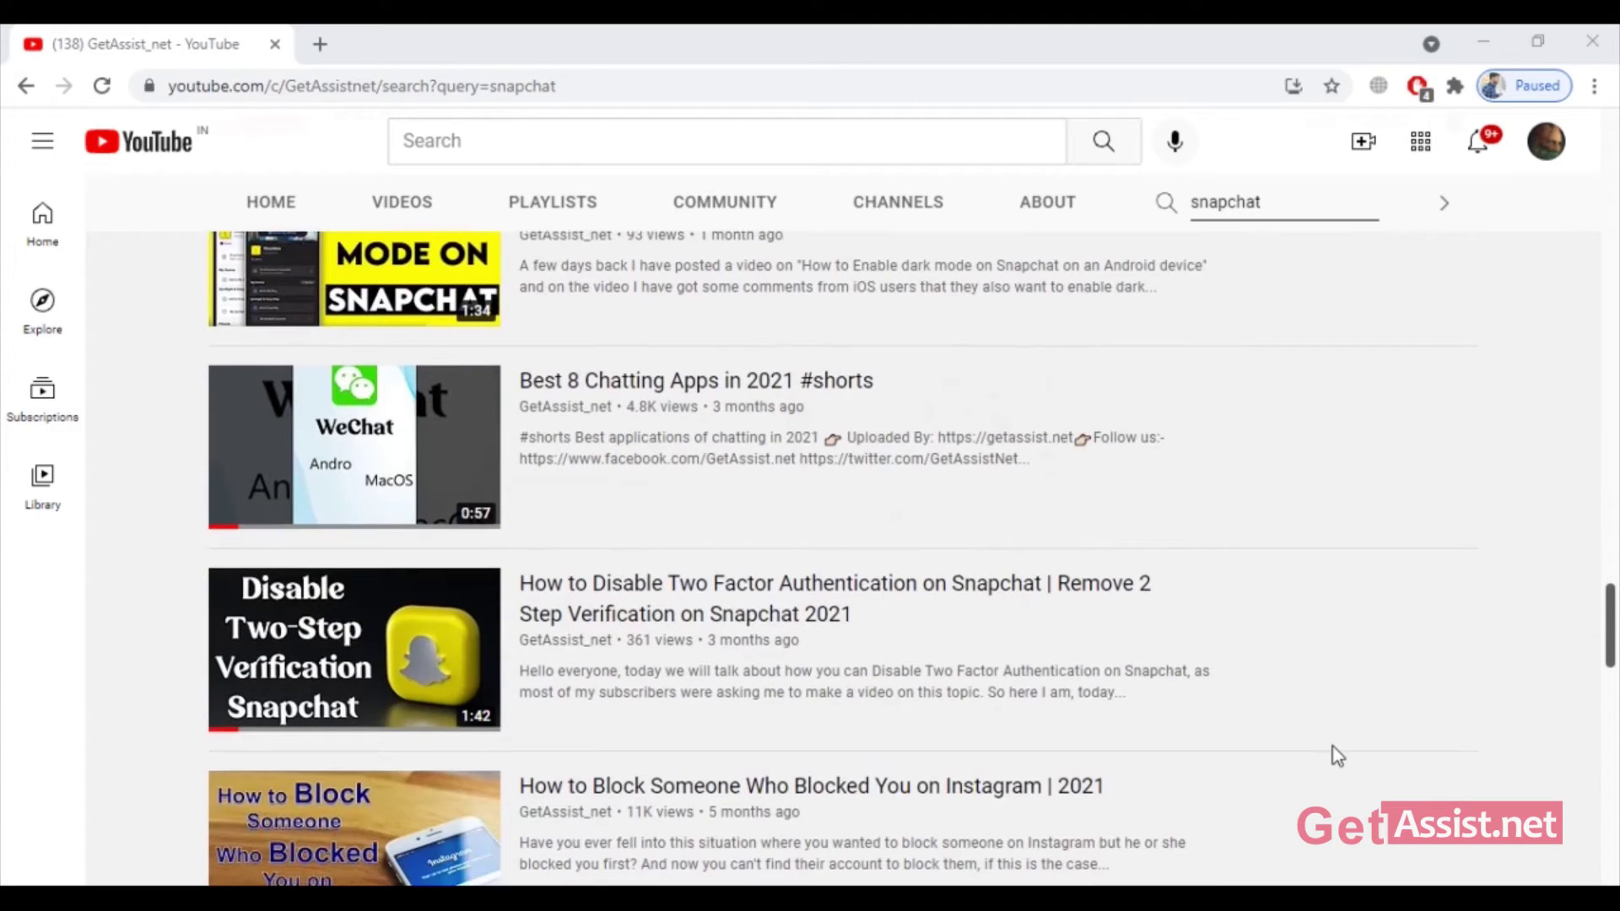
pyautogui.scroll(-1, 1337, 755)
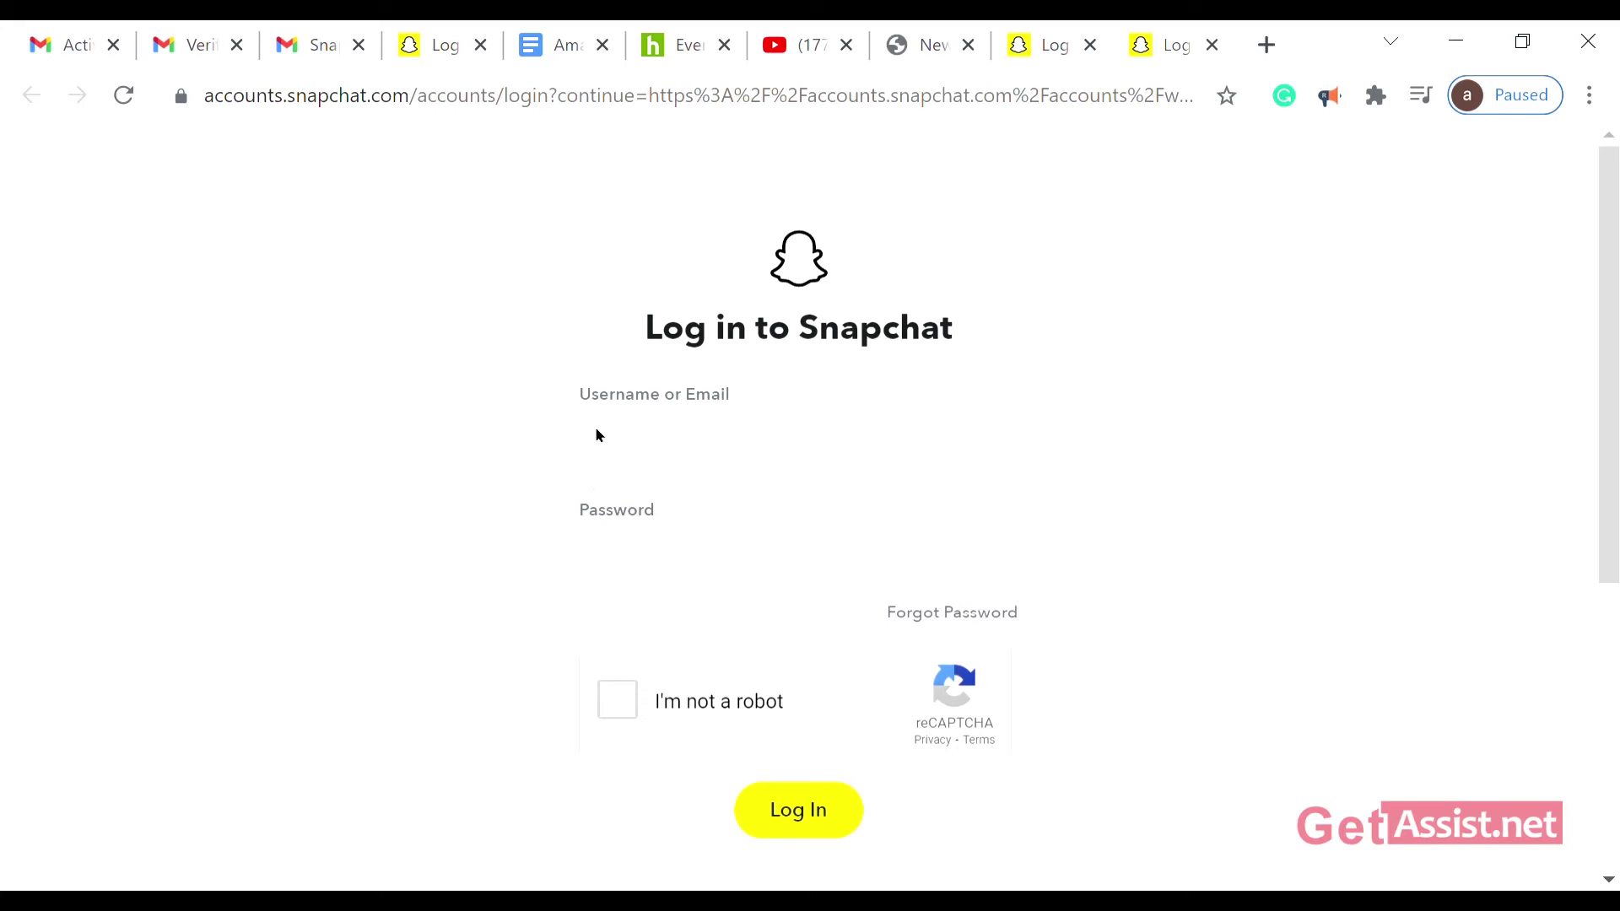
# Step: Log in with the account's email and password after ticking I'm not a robot
pyautogui.click(734, 448)
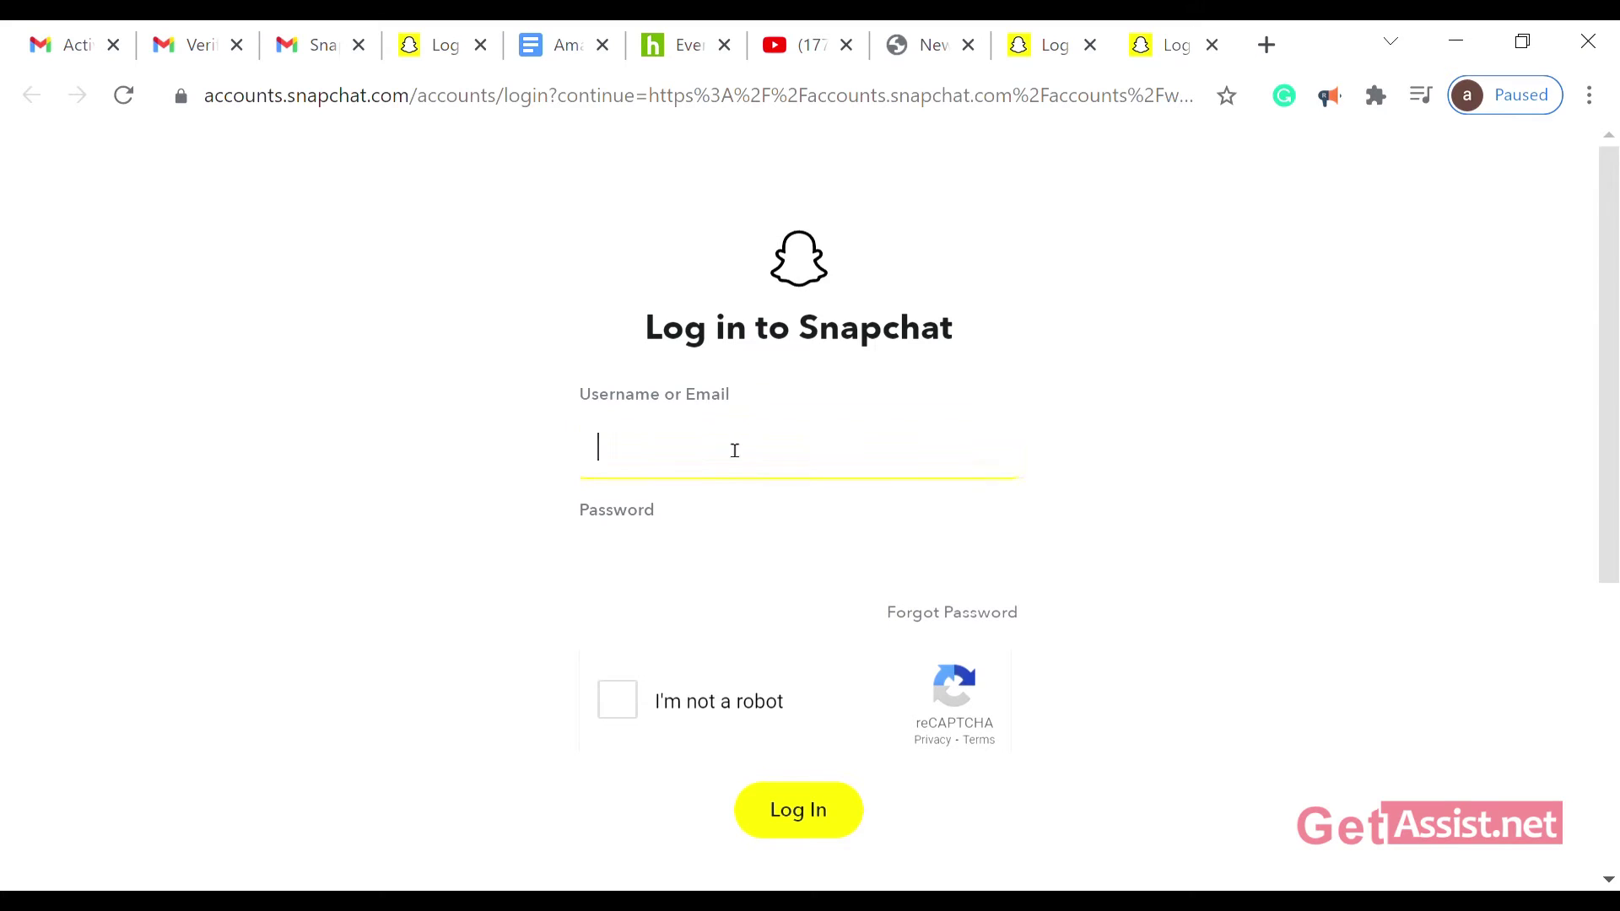
pyautogui.write('ssi')
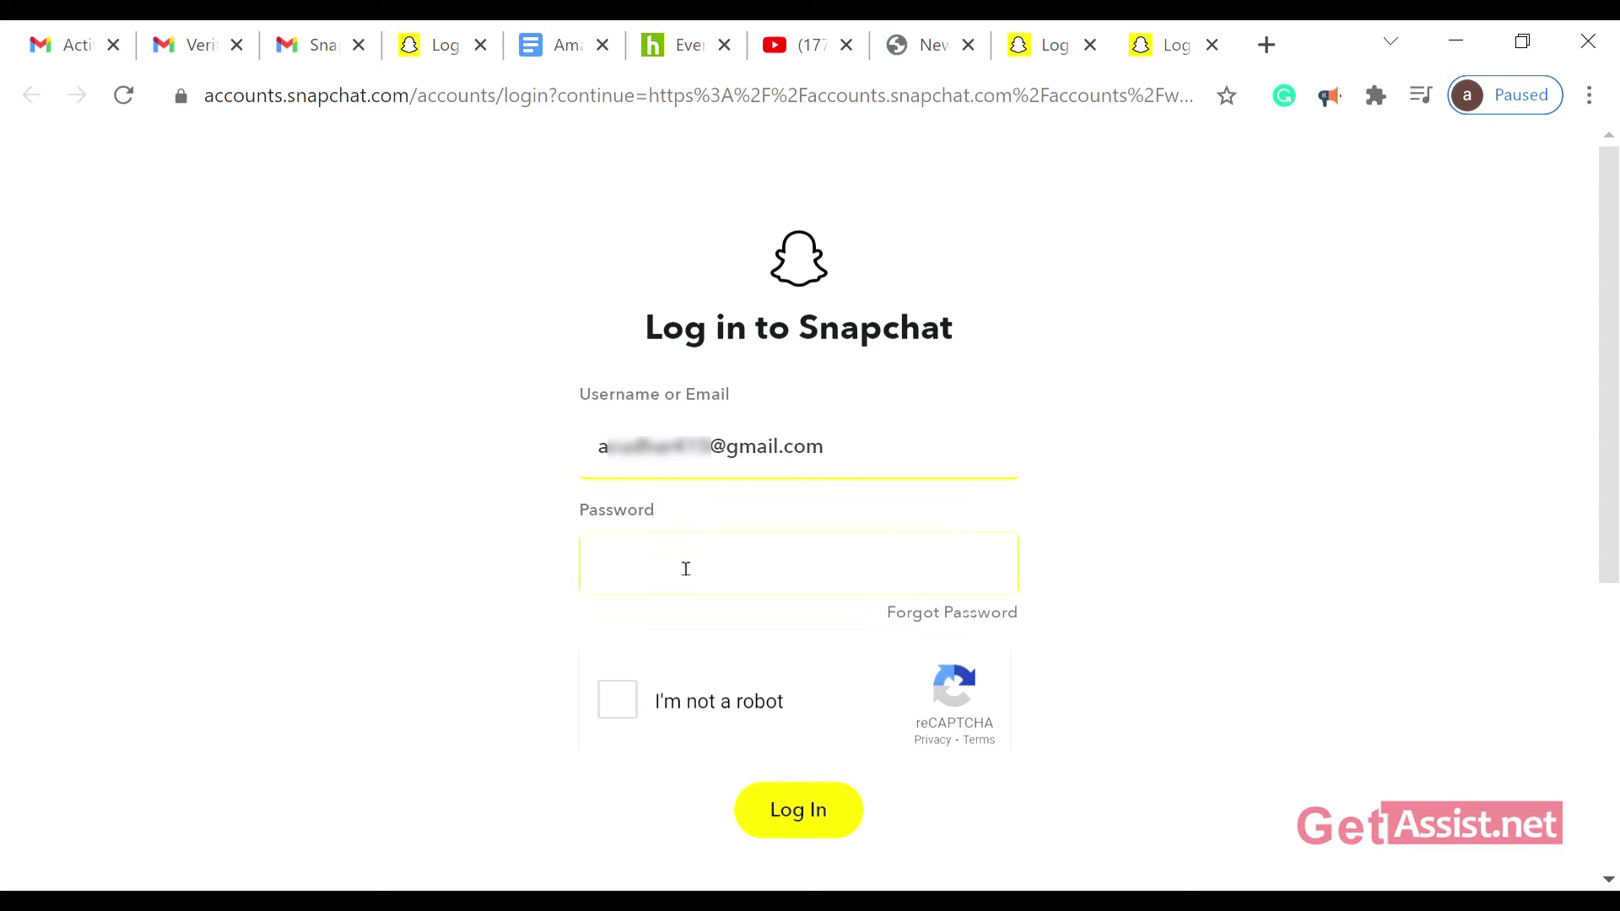
pyautogui.click(657, 596)
pyautogui.write('a')
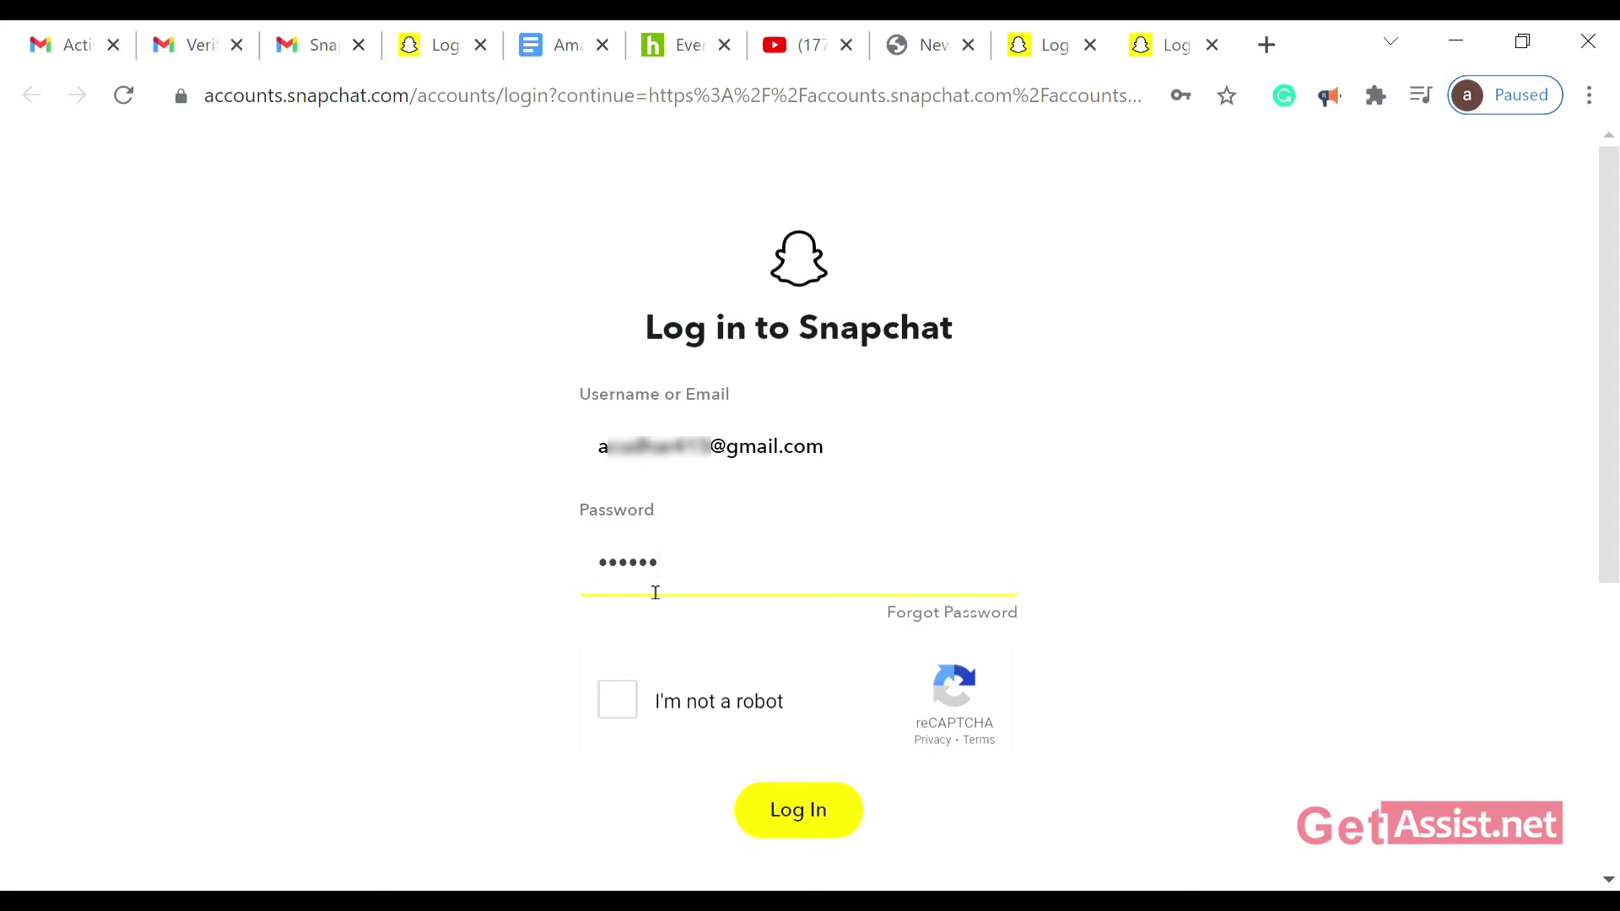
pyautogui.click(617, 703)
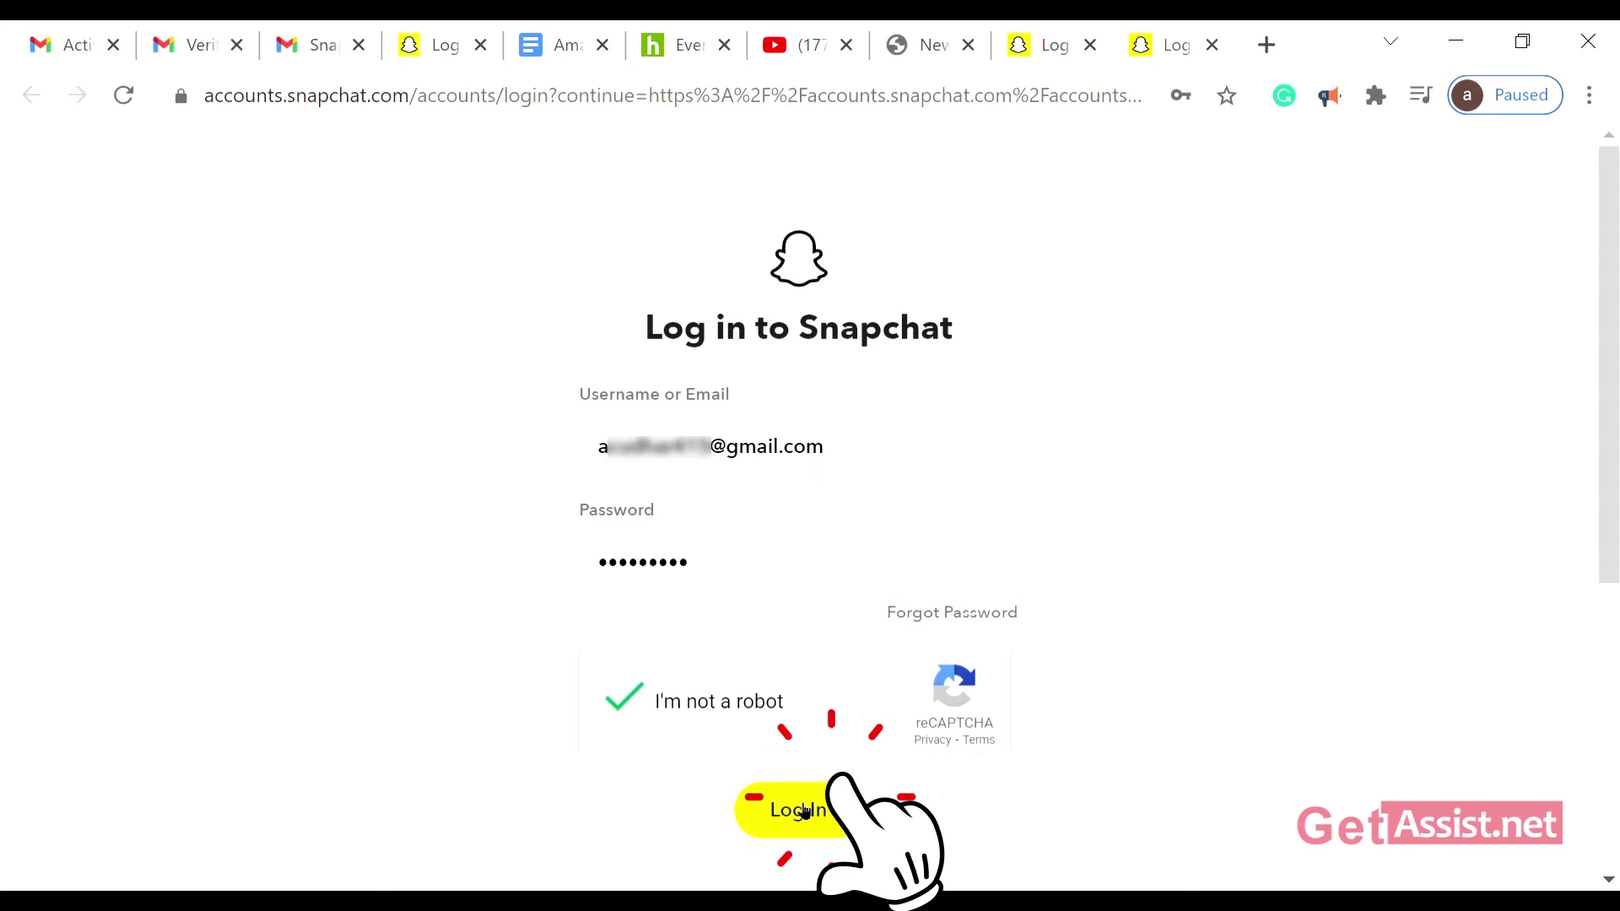
pyautogui.click(799, 811)
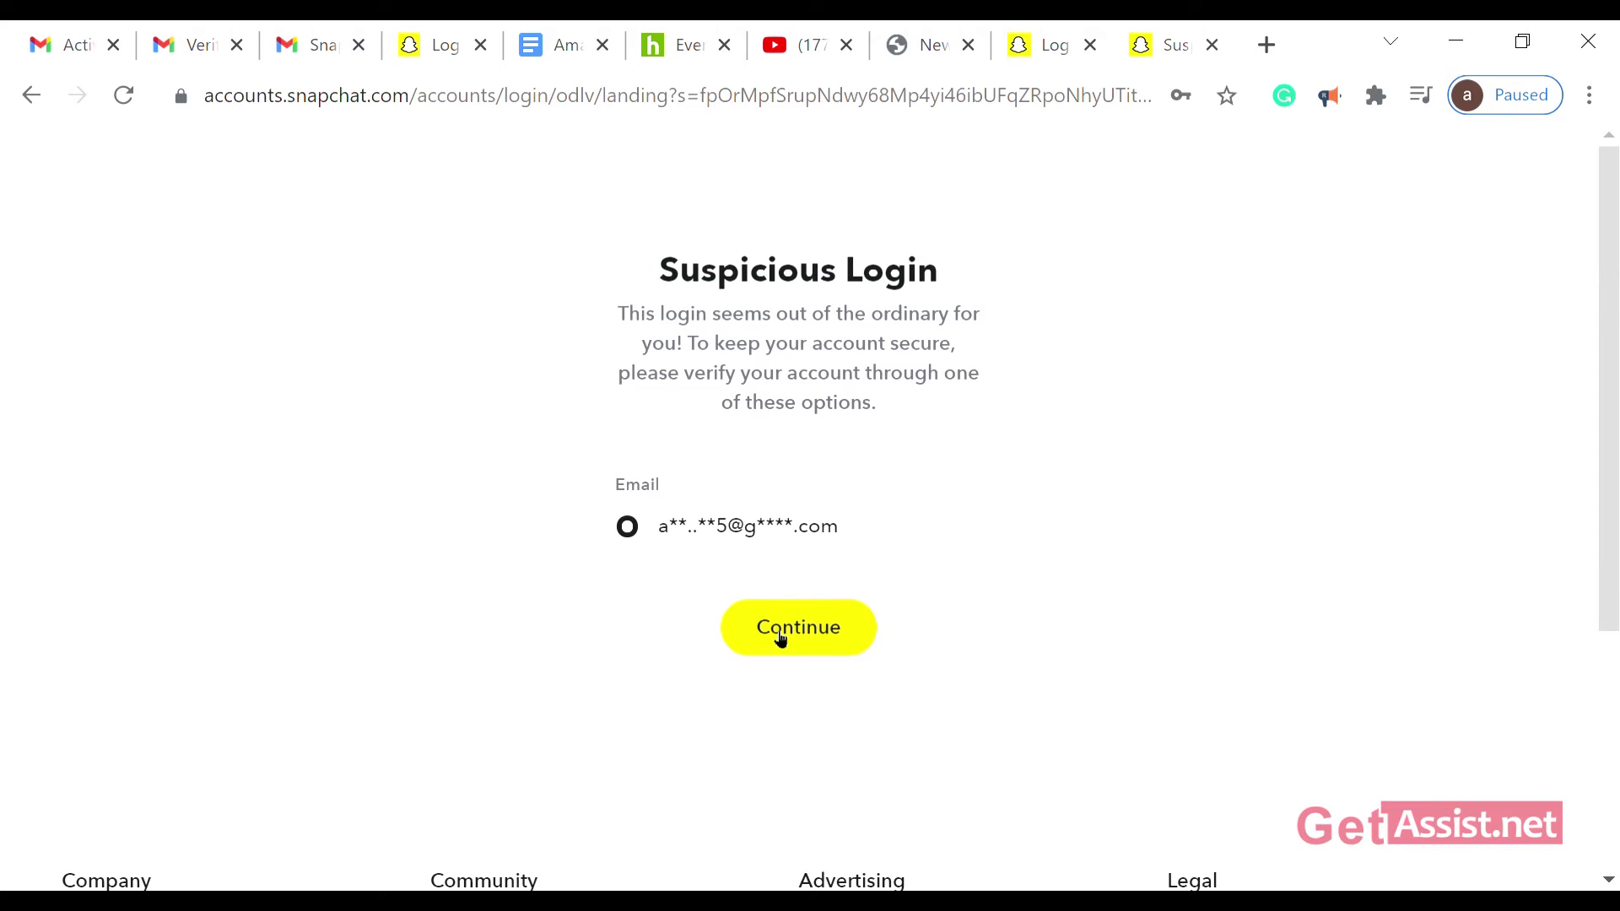
# Step: Continue with email verification on the Suspicious Login page
pyautogui.click(781, 638)
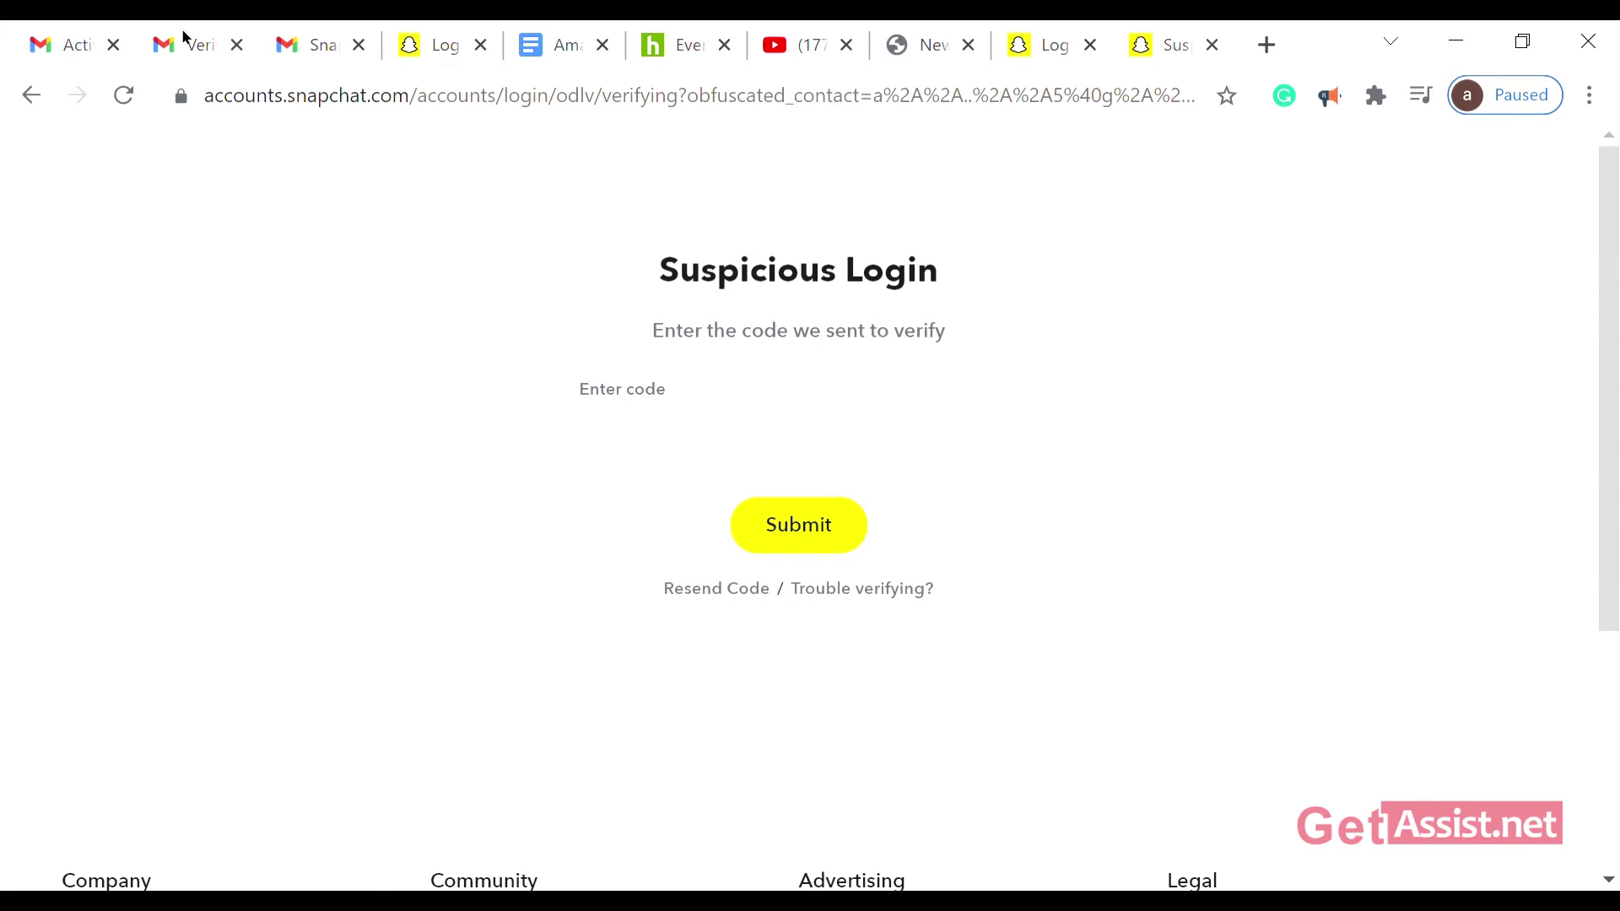
# Step: Open the newest Snapchat Login Verification Code email in Gmail
pyautogui.click(286, 44)
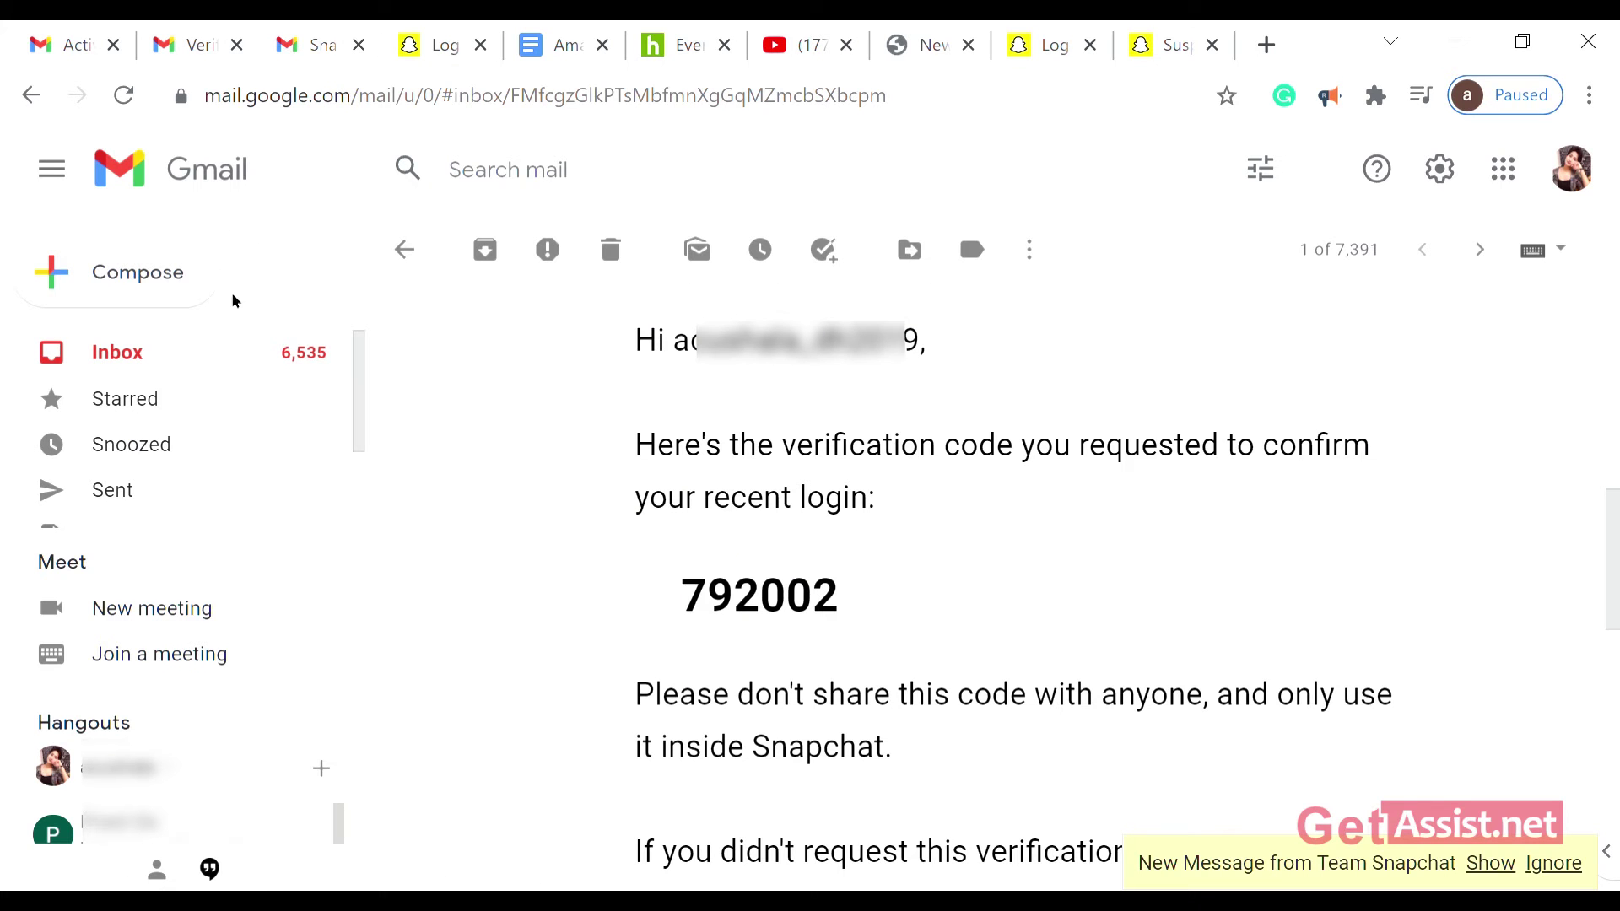
pyautogui.click(229, 360)
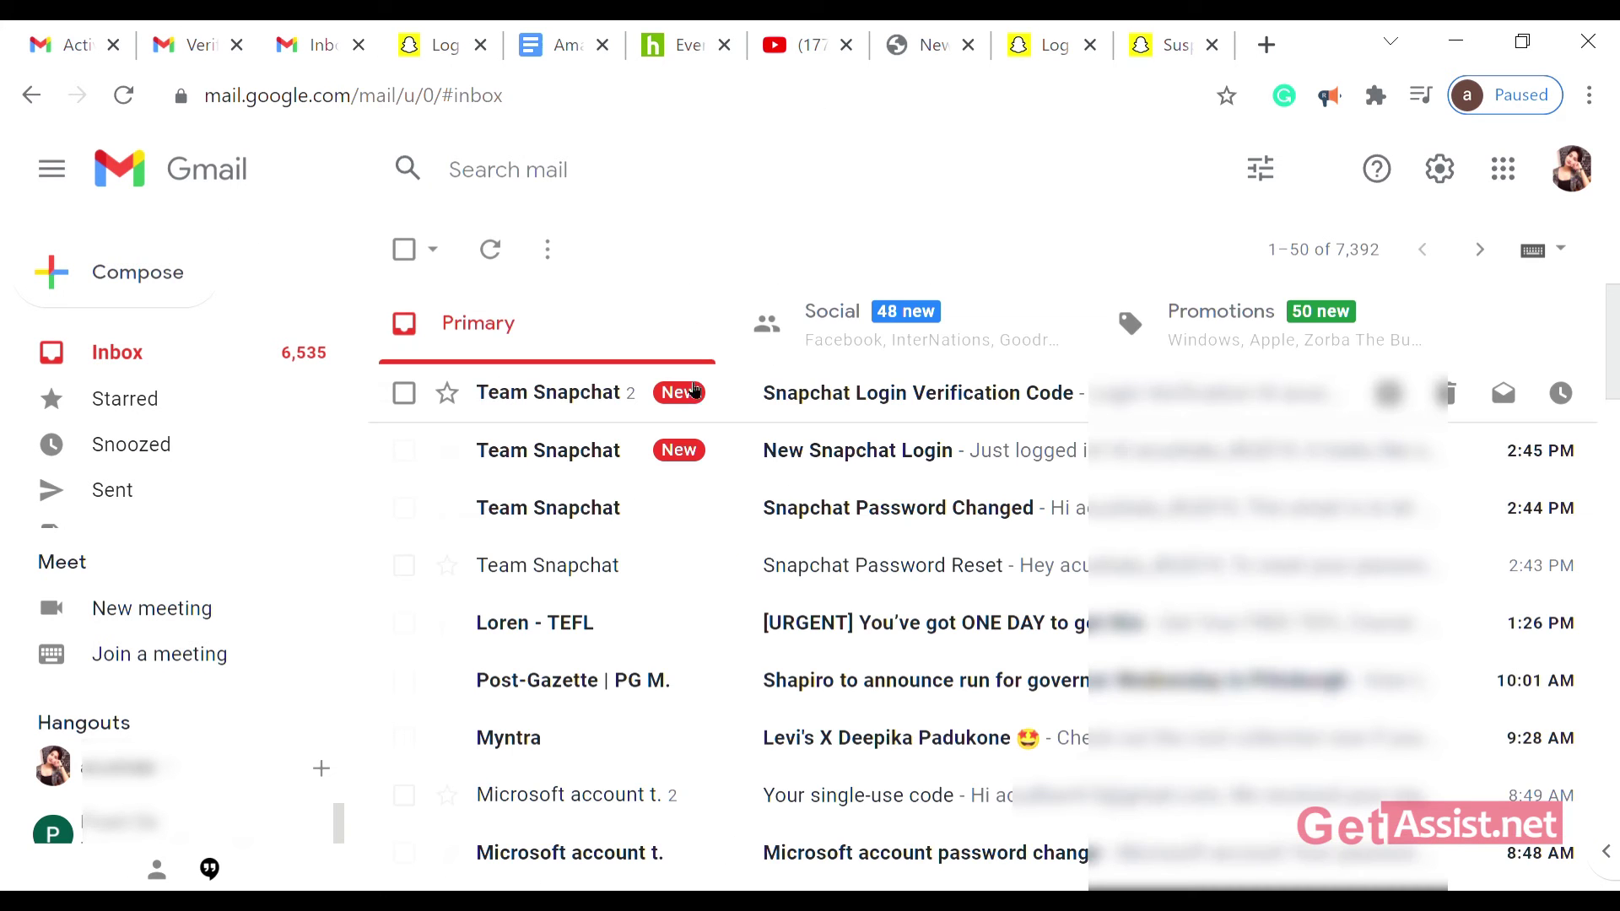
pyautogui.click(755, 395)
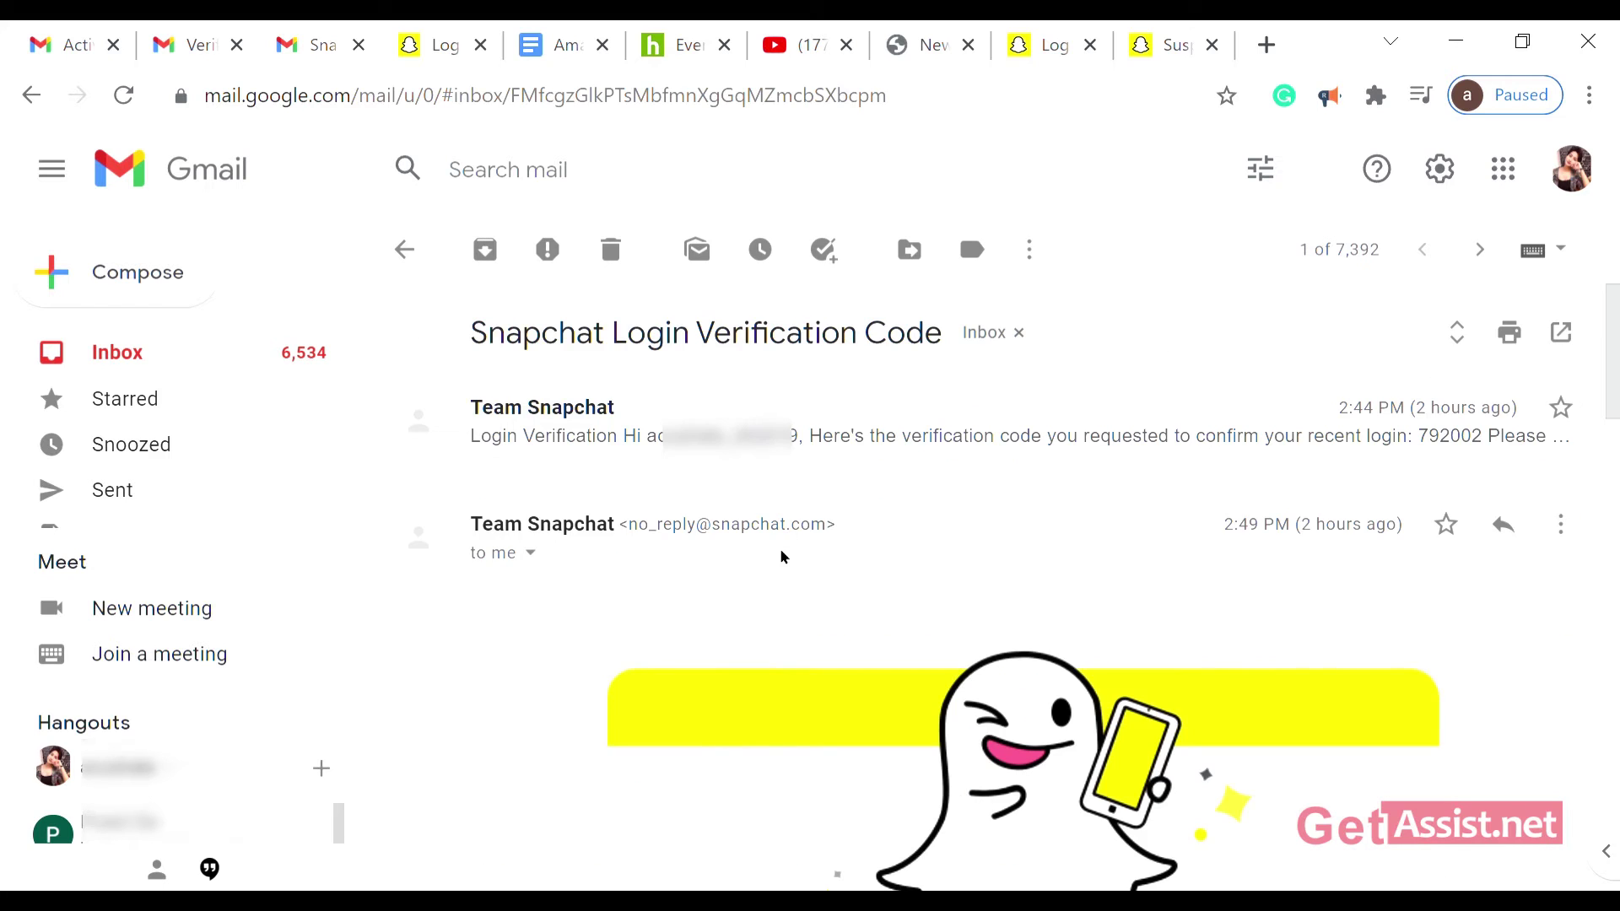
pyautogui.scroll(-3, 785, 559)
pyautogui.scroll(-3, 787, 561)
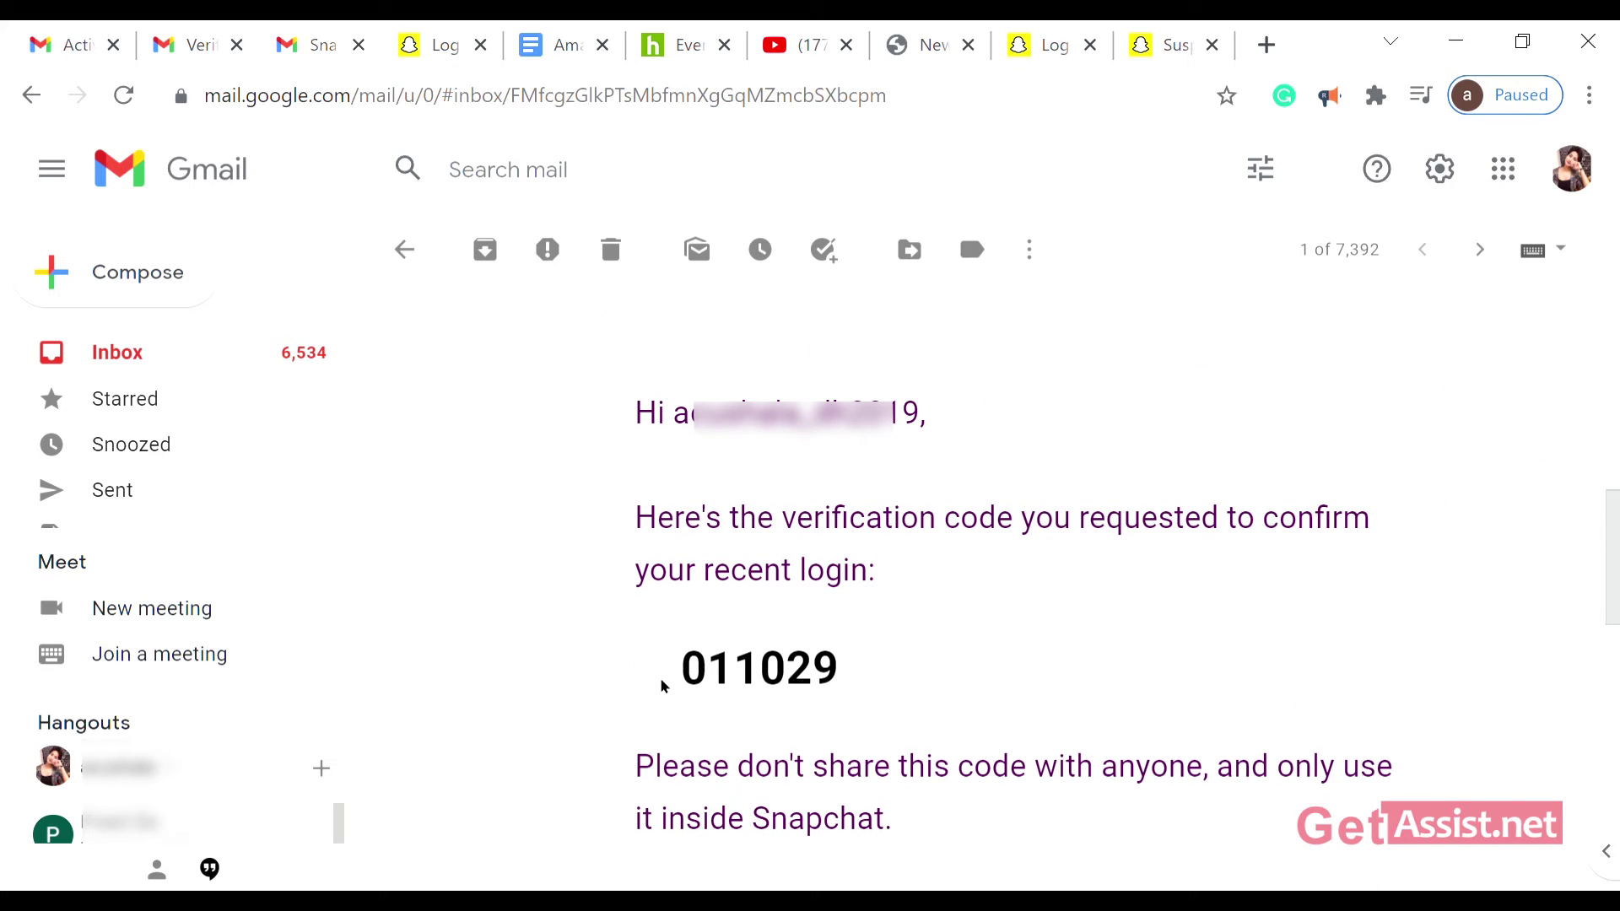
pyautogui.moveTo(635, 402); pyautogui.dragTo(830, 711)
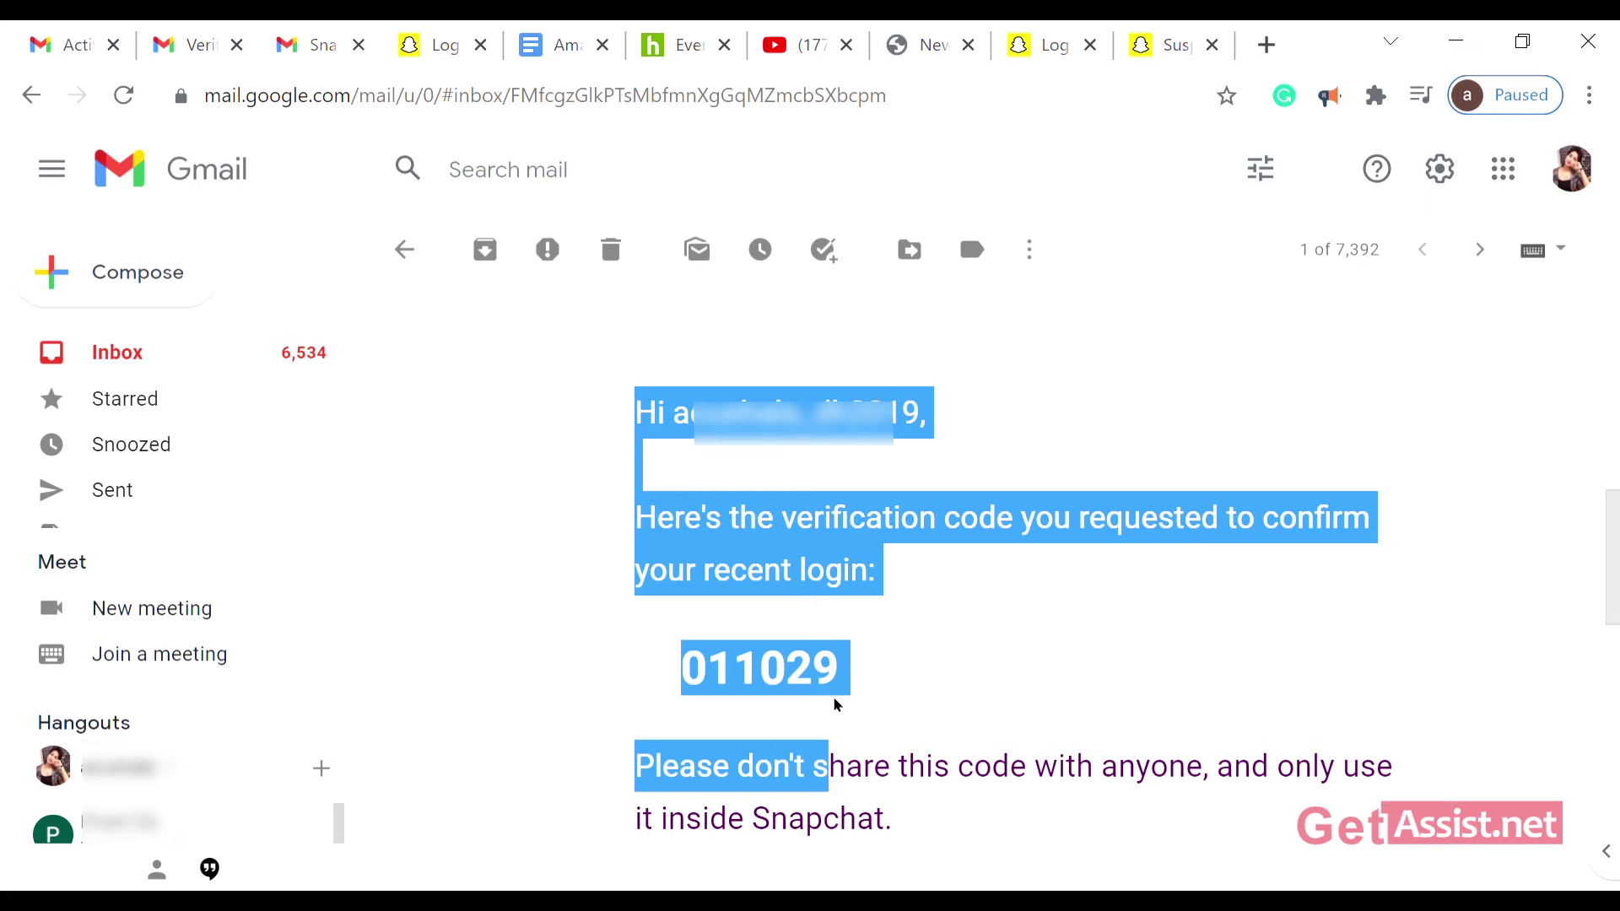
pyautogui.click(649, 673)
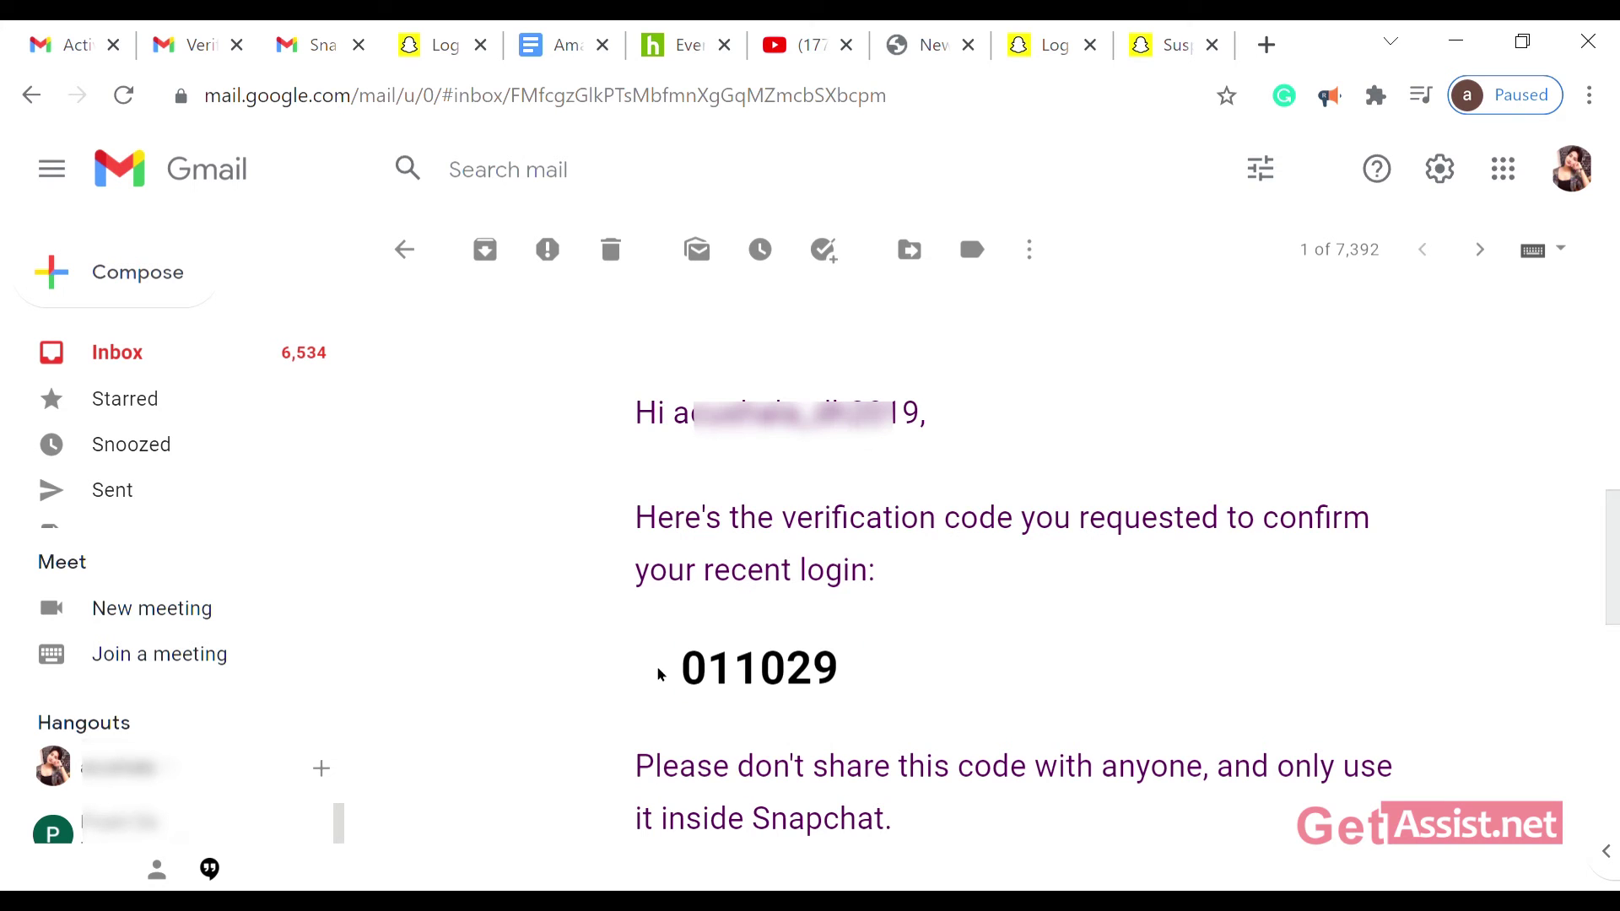
pyautogui.doubleClick(752, 667)
pyautogui.hotkey('ctrl', 'c')
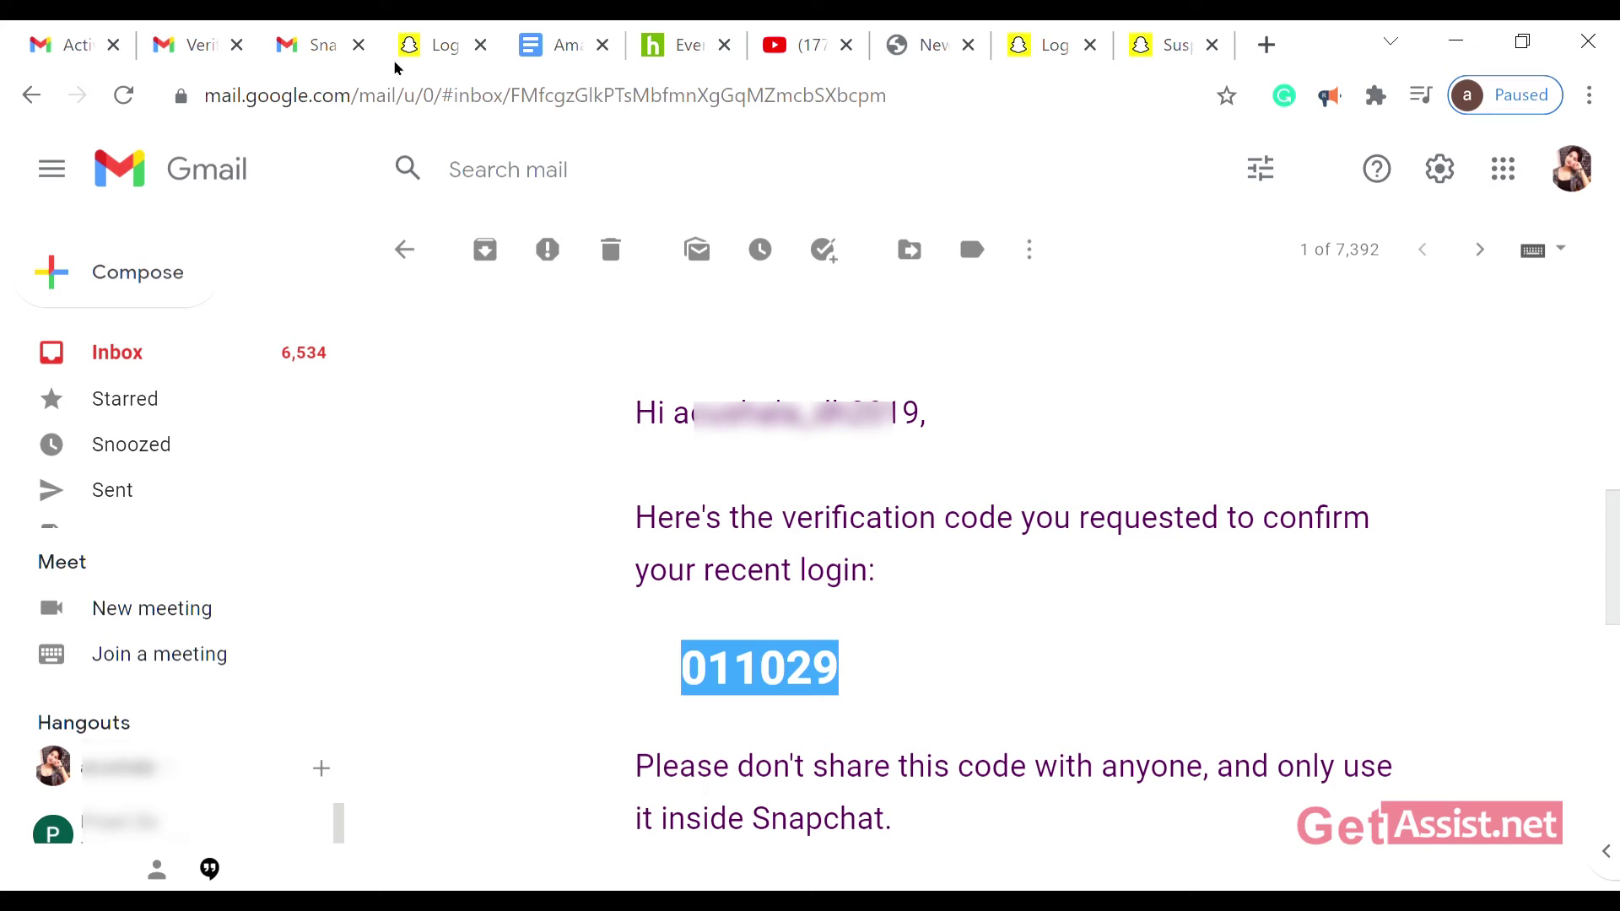
pyautogui.click(1144, 44)
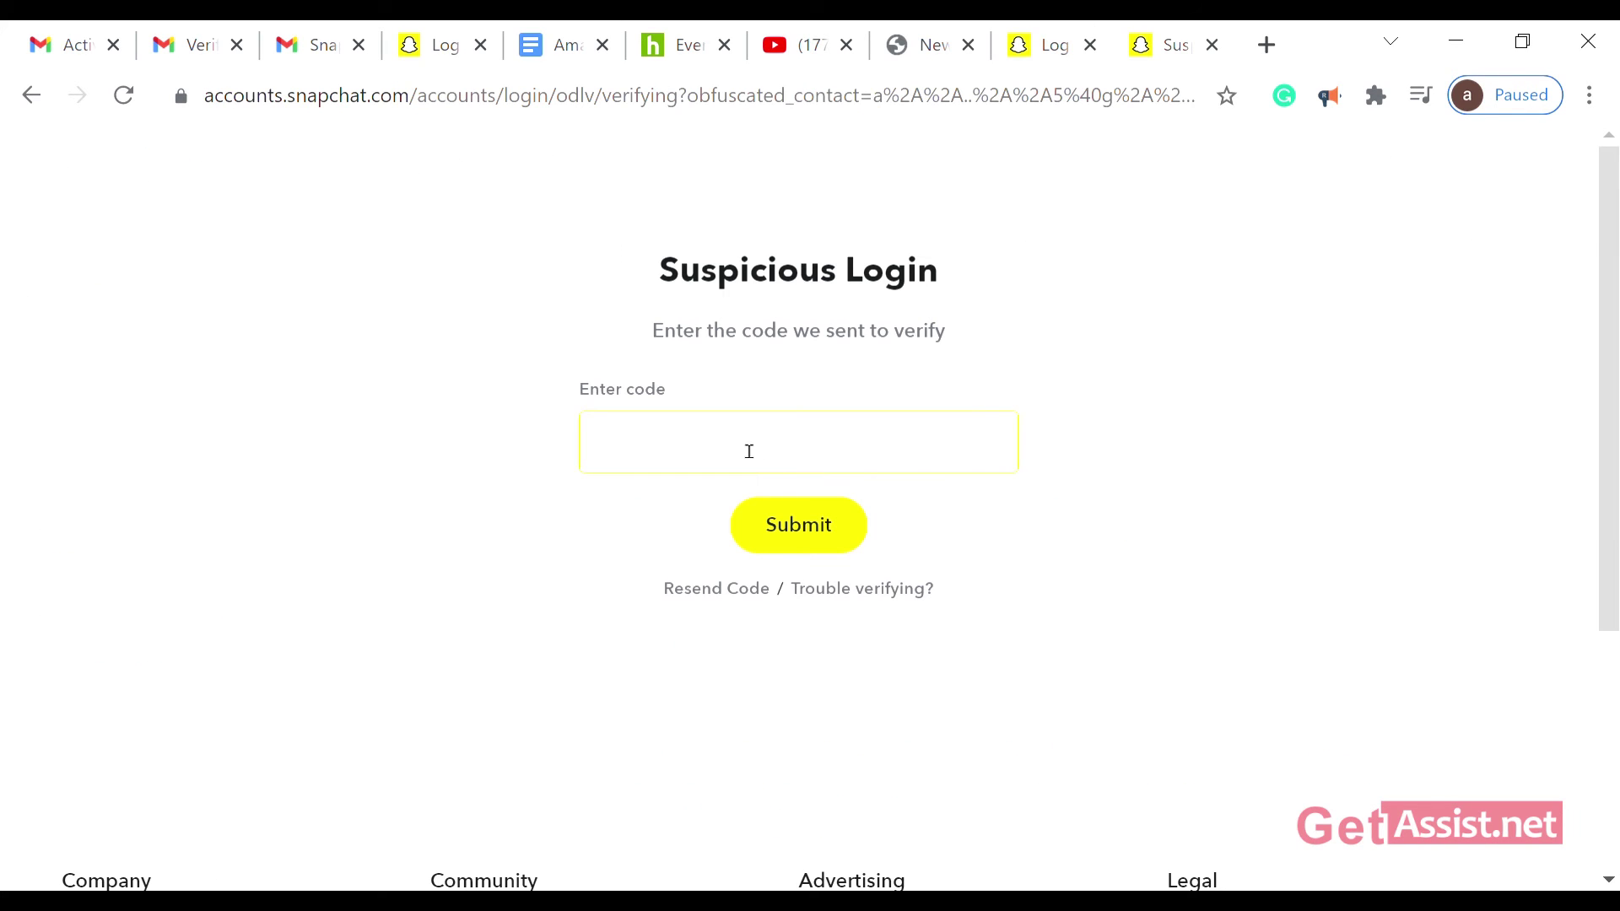
pyautogui.hotkey('ctrl', 'v')
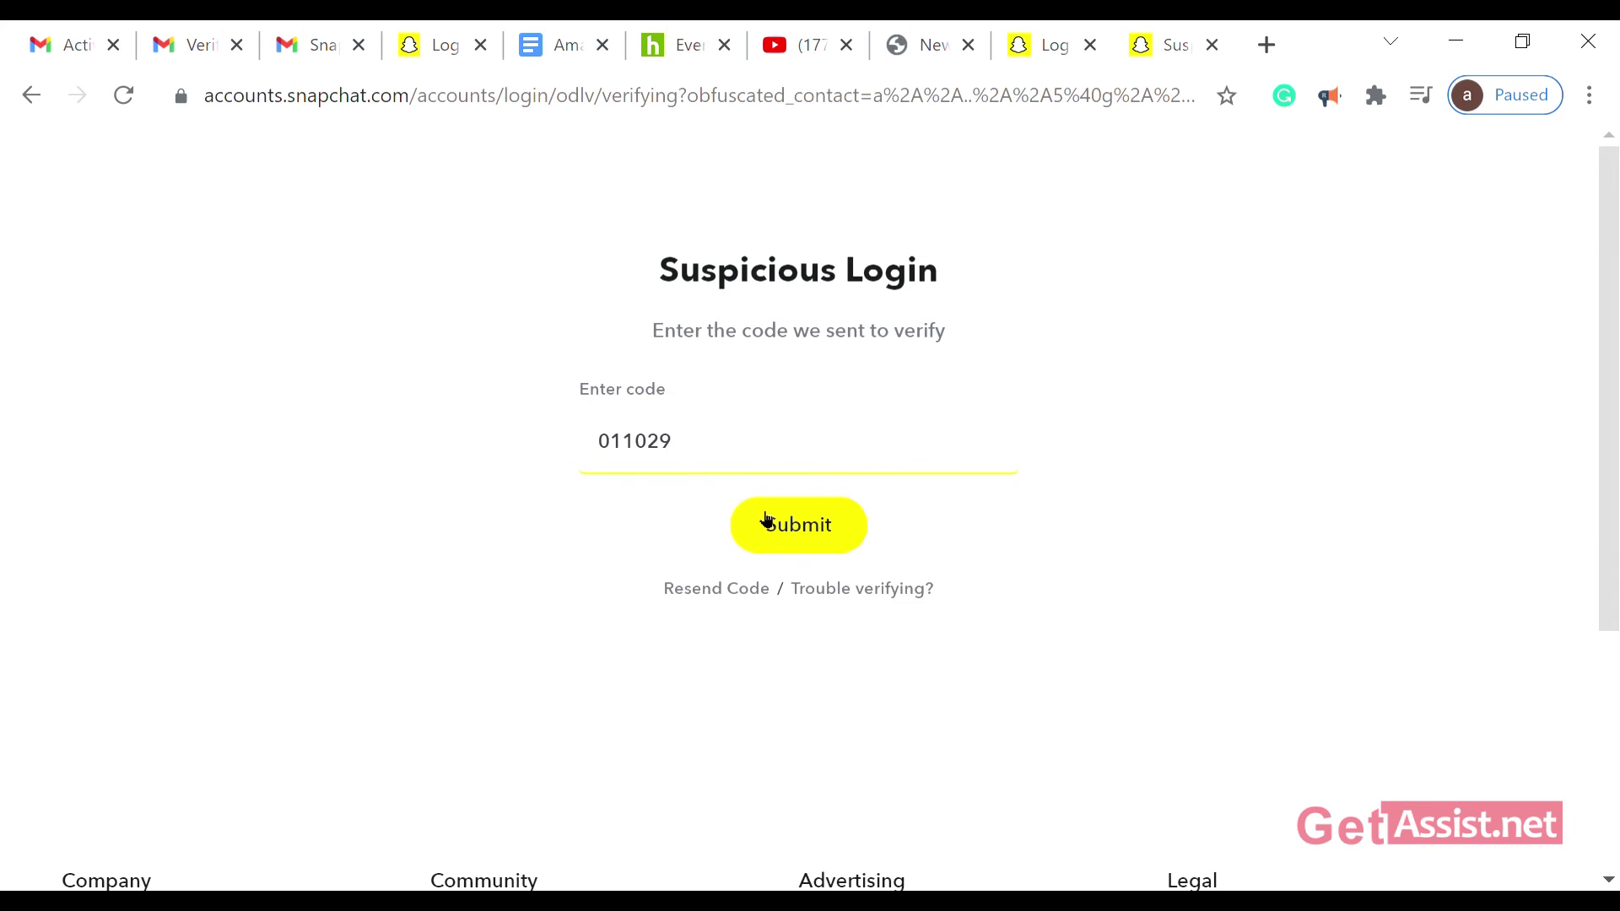
pyautogui.click(762, 520)
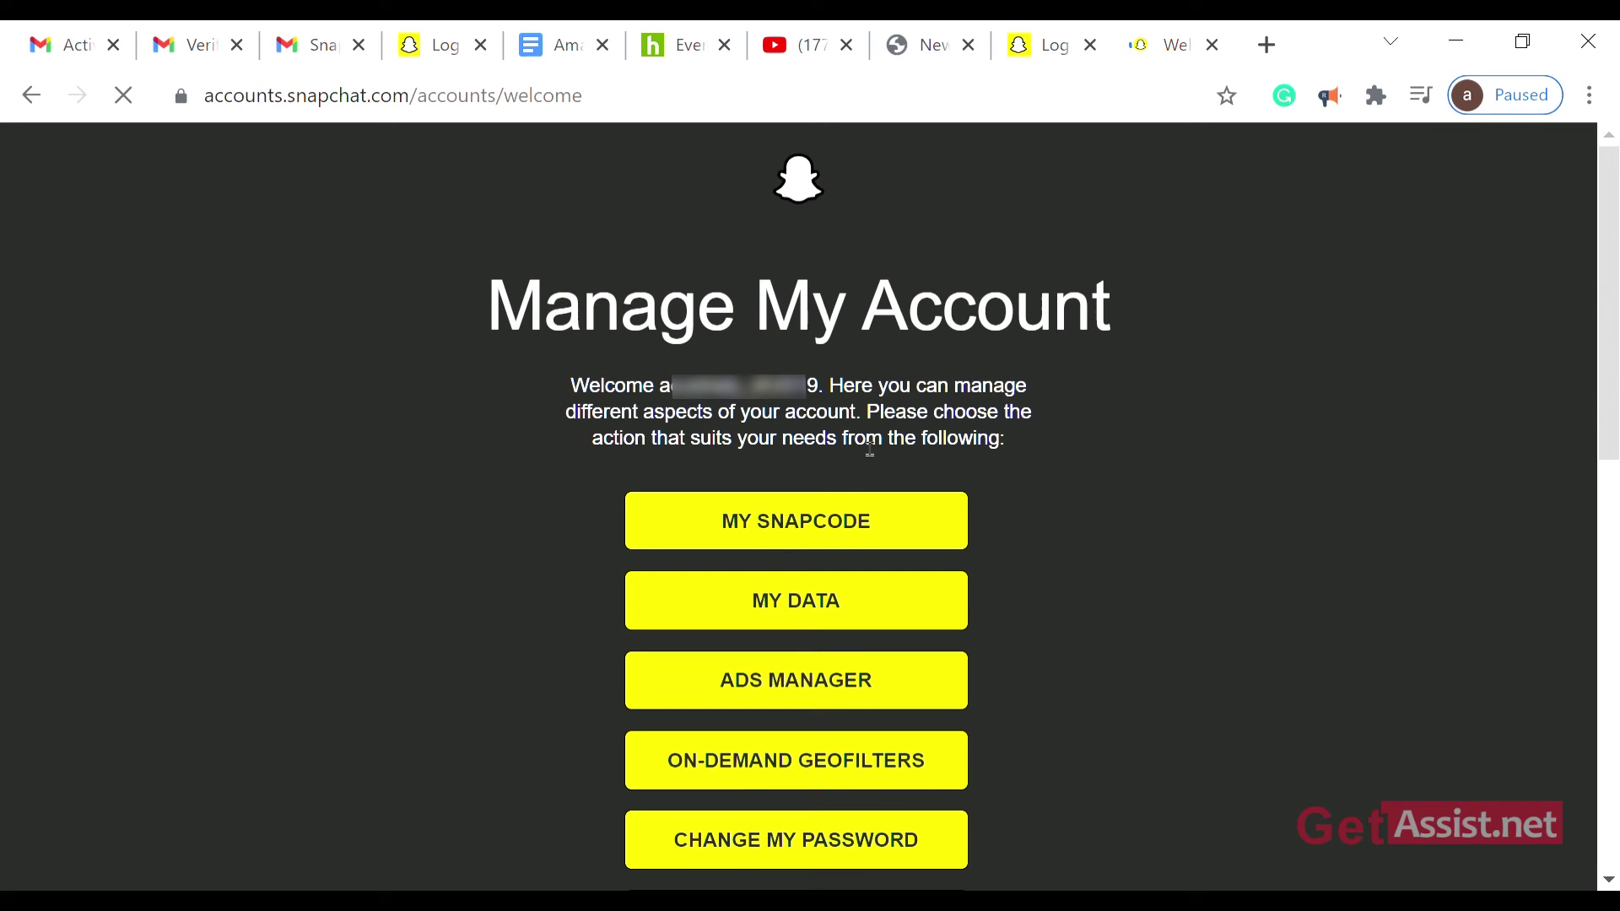
pyautogui.scroll(-4, 1184, 318)
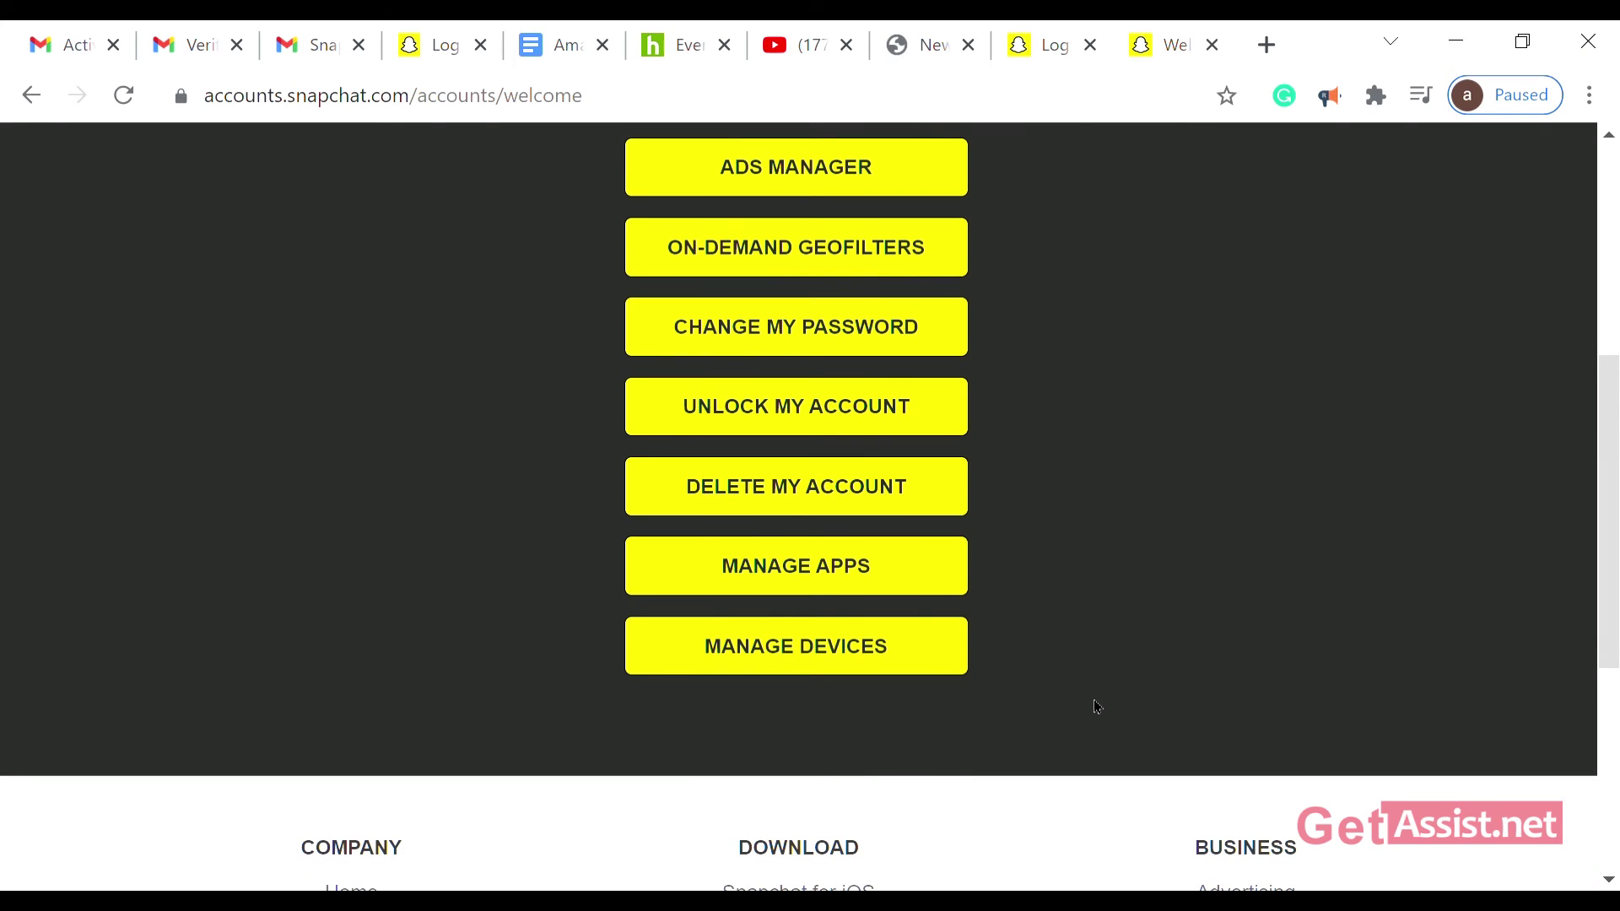
pyautogui.scroll(3, 1096, 708)
pyautogui.scroll(1, 1096, 707)
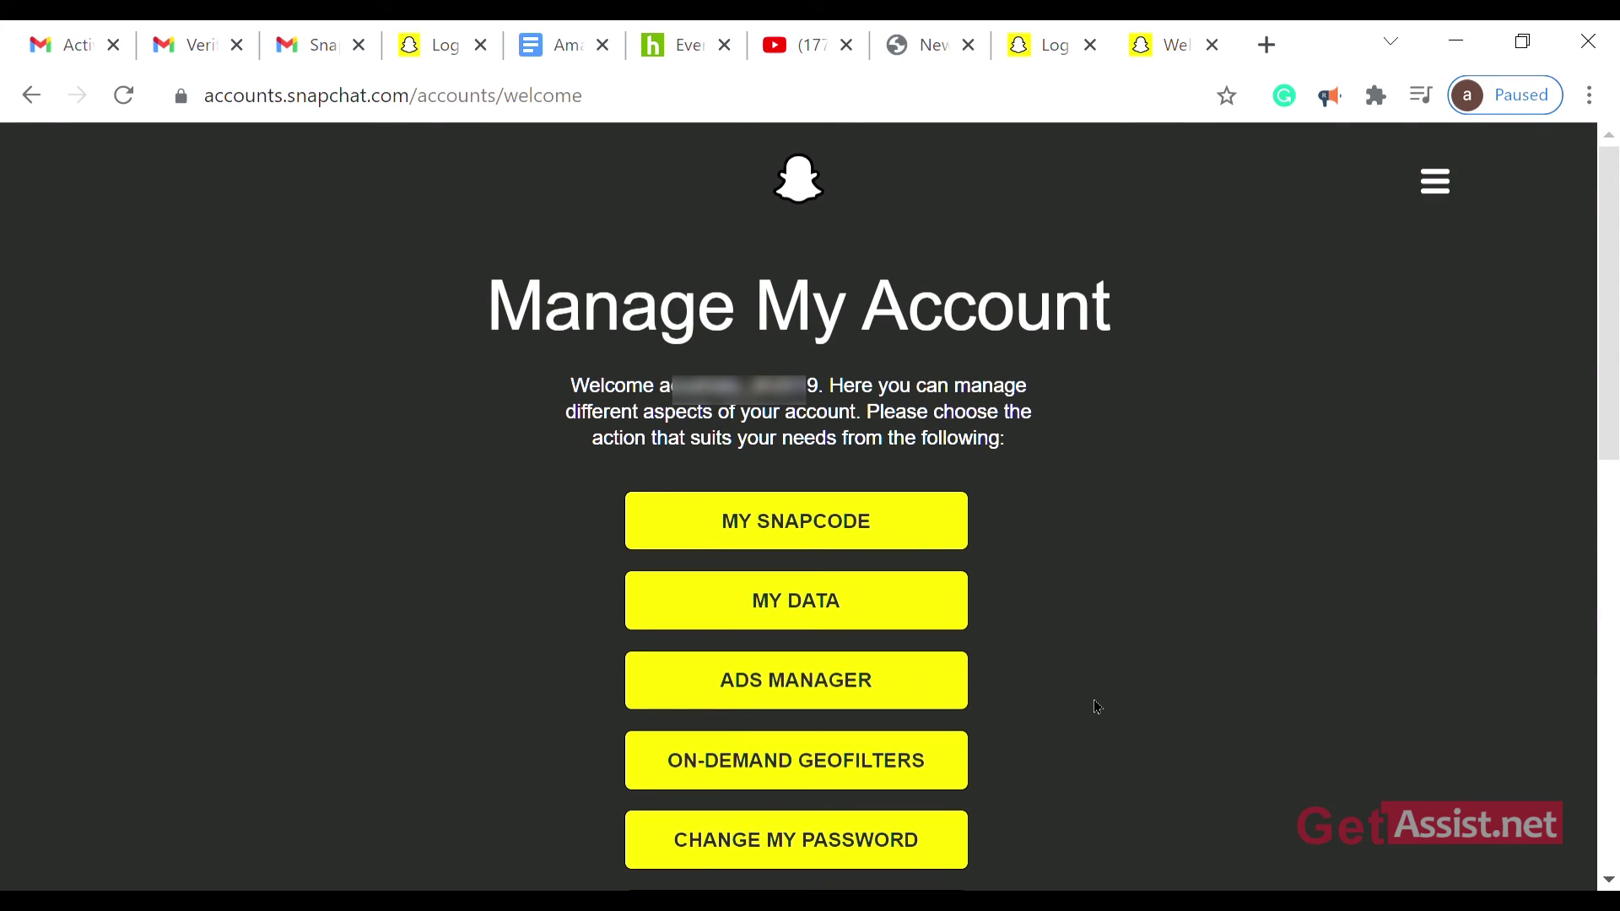
# Step: Open the top-right hamburger menu on Manage My Account to show Log Out
pyautogui.click(1435, 184)
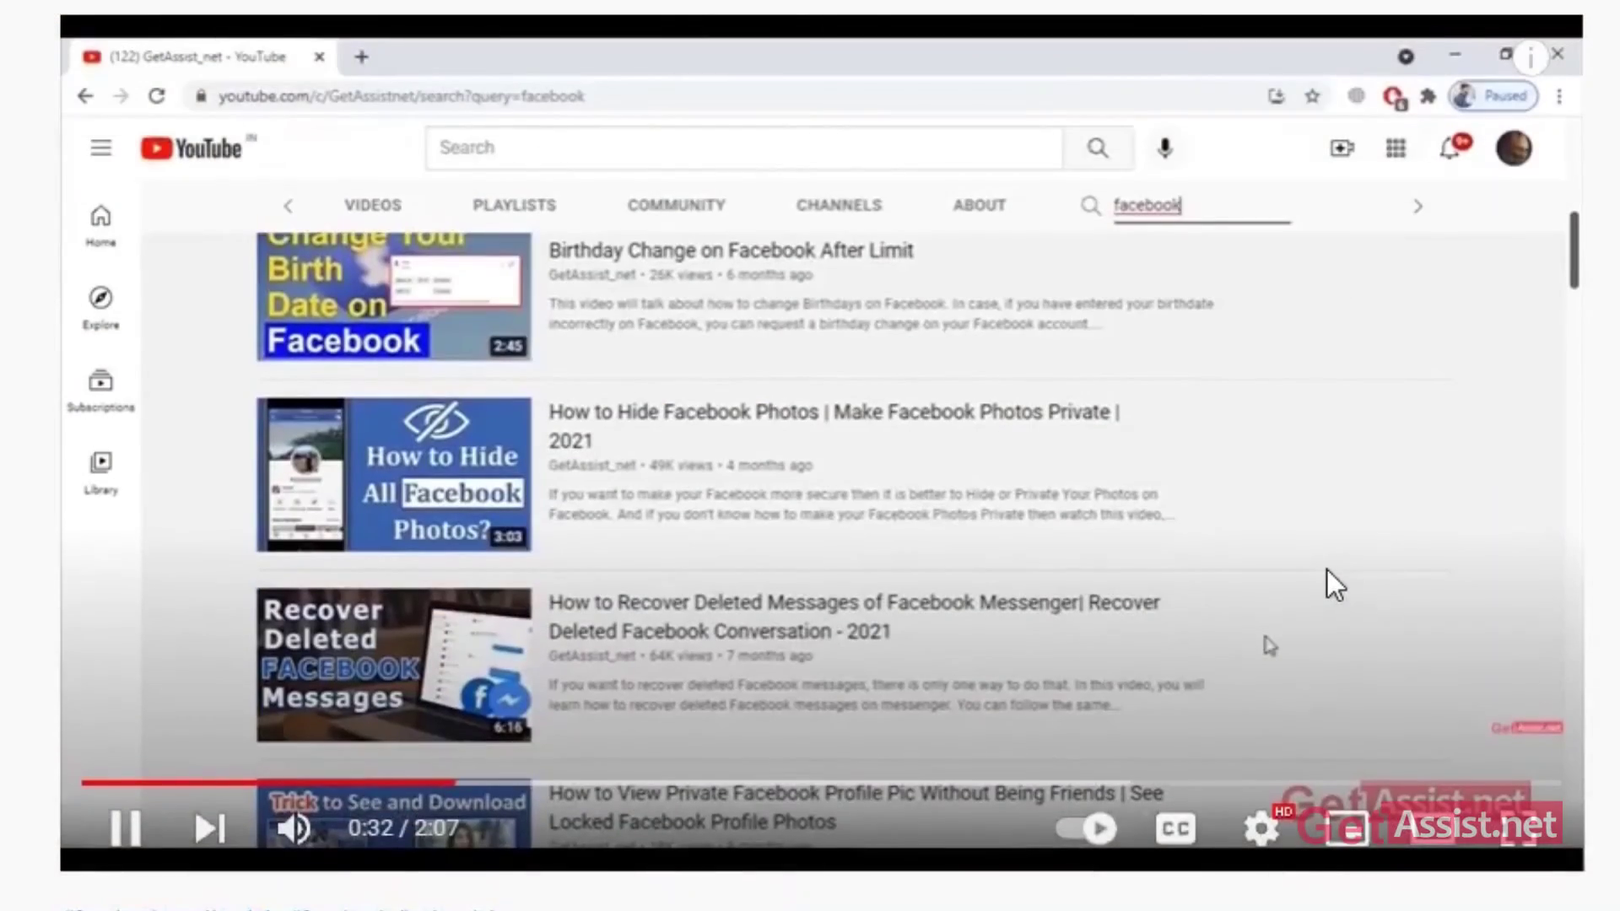
pyautogui.scroll(-2, 1326, 569)
pyautogui.scroll(-1, 1327, 568)
pyautogui.scroll(-1, 1327, 569)
pyautogui.scroll(-1, 1326, 568)
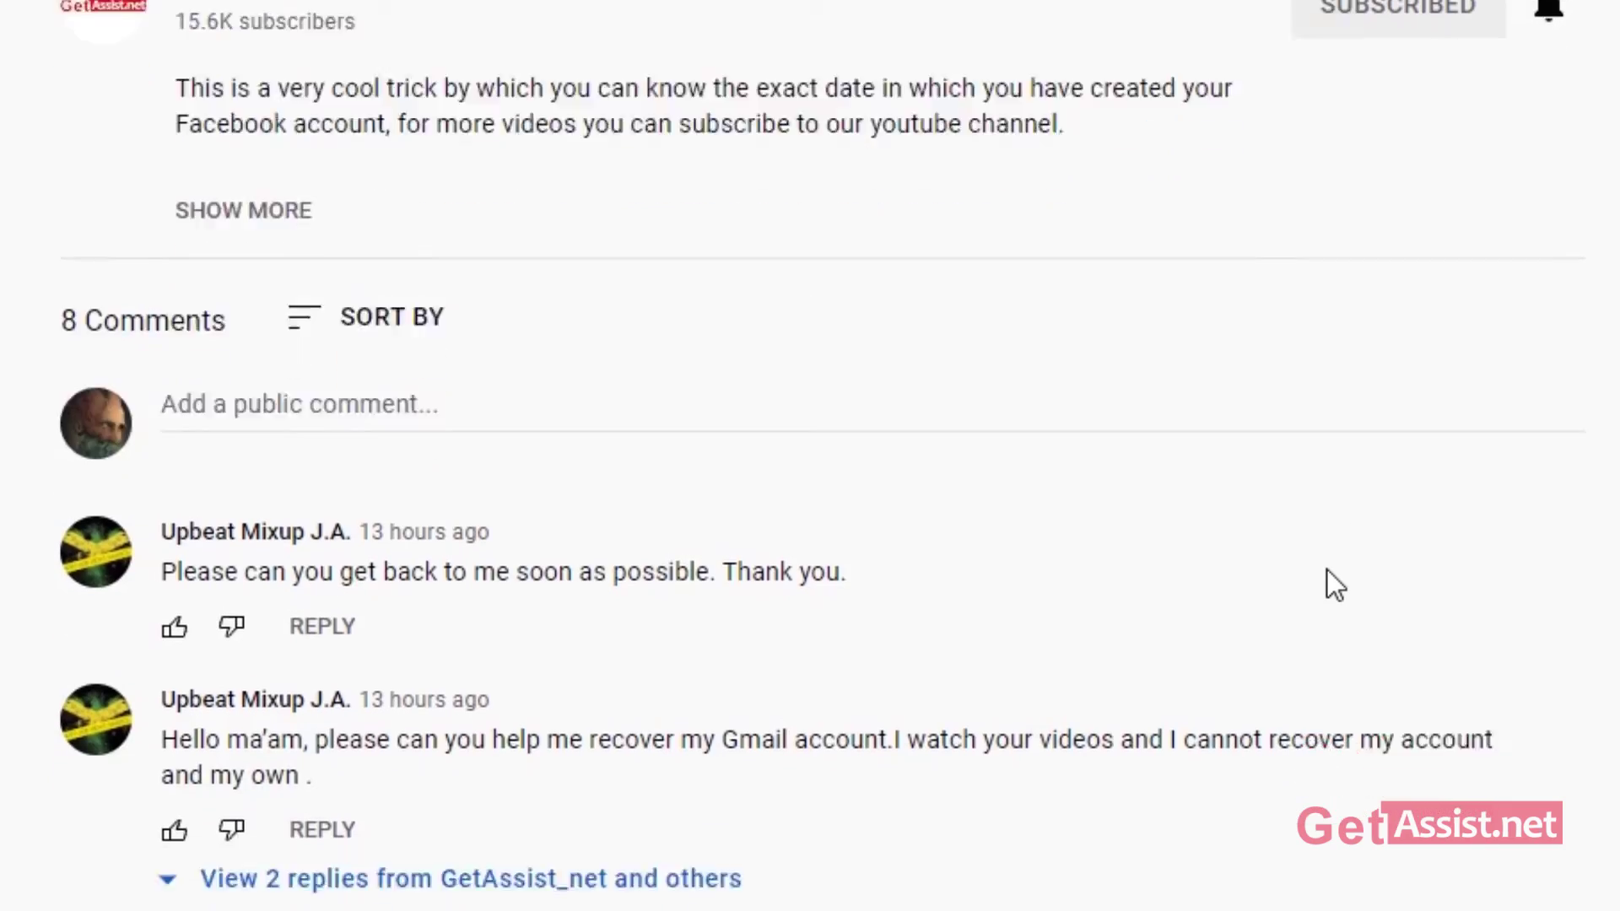
pyautogui.scroll(-1, 1328, 569)
pyautogui.scroll(-1, 1326, 569)
pyautogui.scroll(-1, 1327, 586)
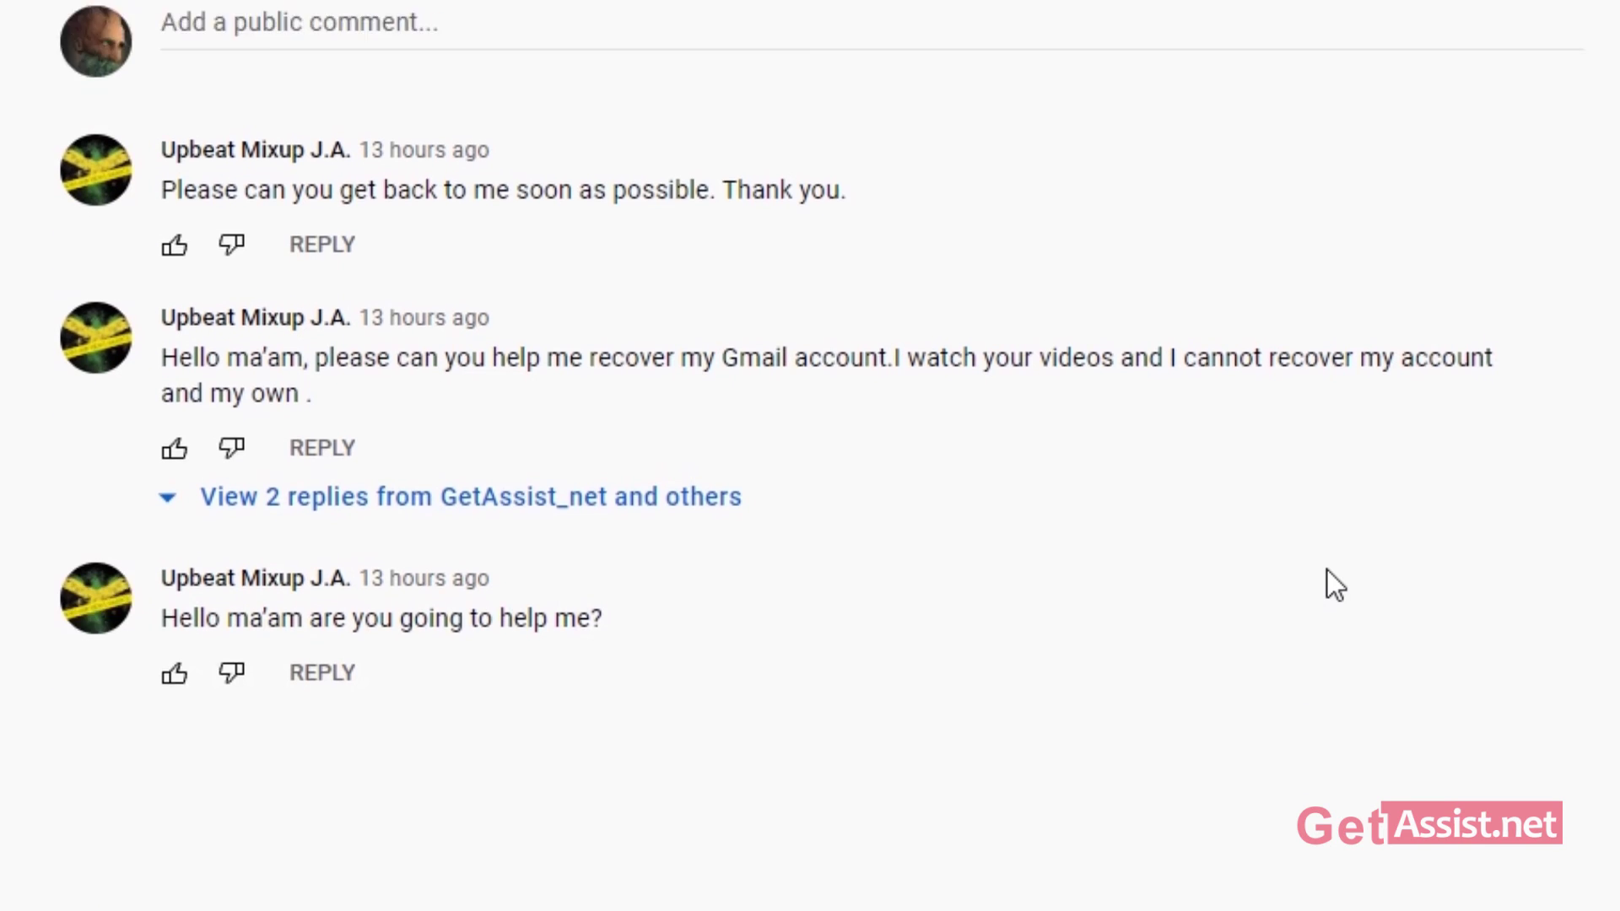